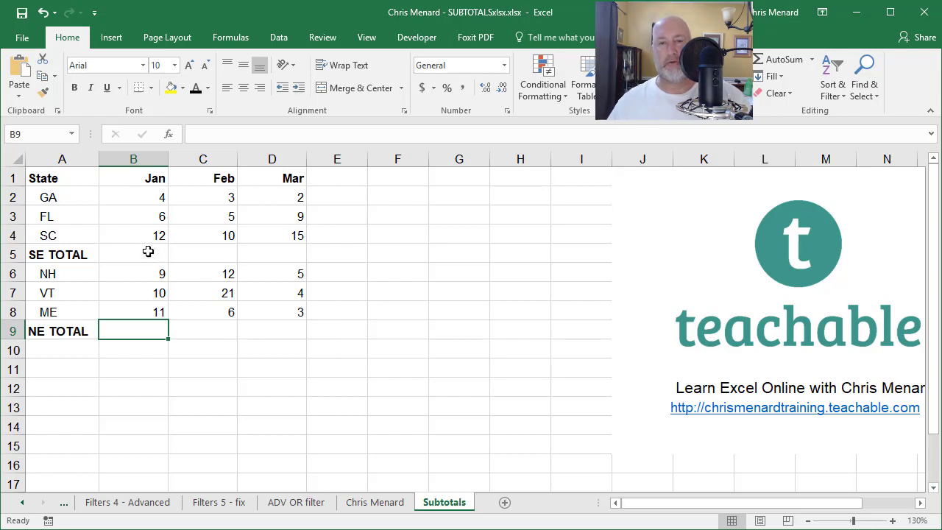
# - AutoSum Jan–Mar for both the SE TOTAL and NE TOTAL rows
pyautogui.moveTo(140, 253); pyautogui.dragTo(255, 246)
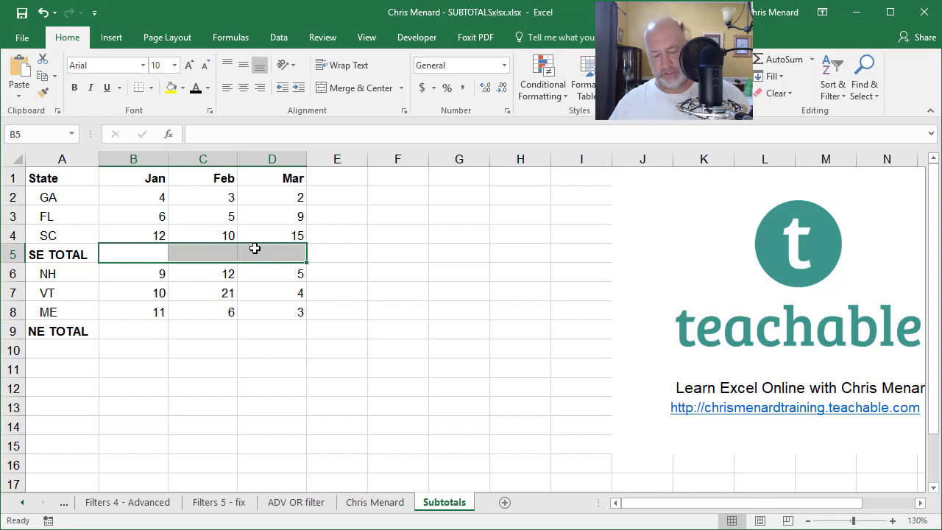
pyautogui.moveTo(147, 330); pyautogui.dragTo(299, 322)
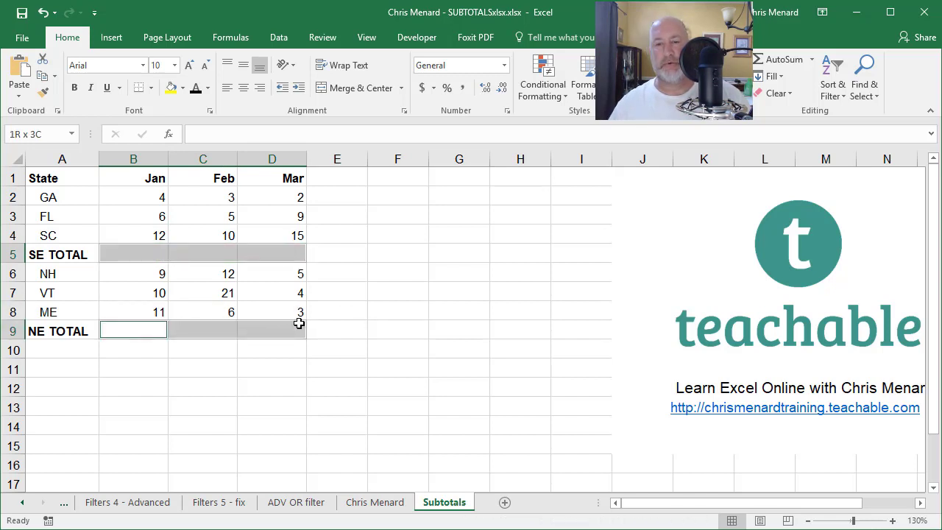
pyautogui.click(773, 65)
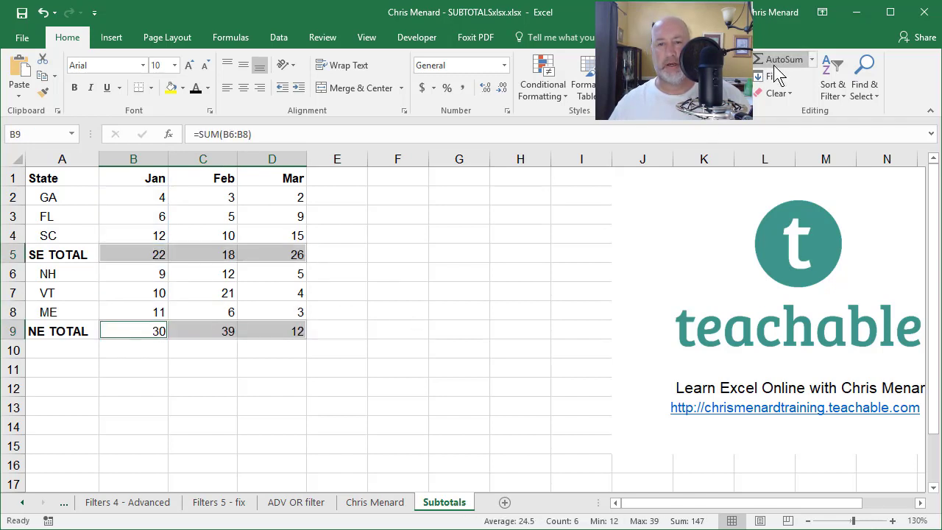
# - Label A10 'GT' and AutoSum its Jan–Mar cells, giving 52, 57 and 38
pyautogui.click(85, 361)
pyautogui.click(77, 350)
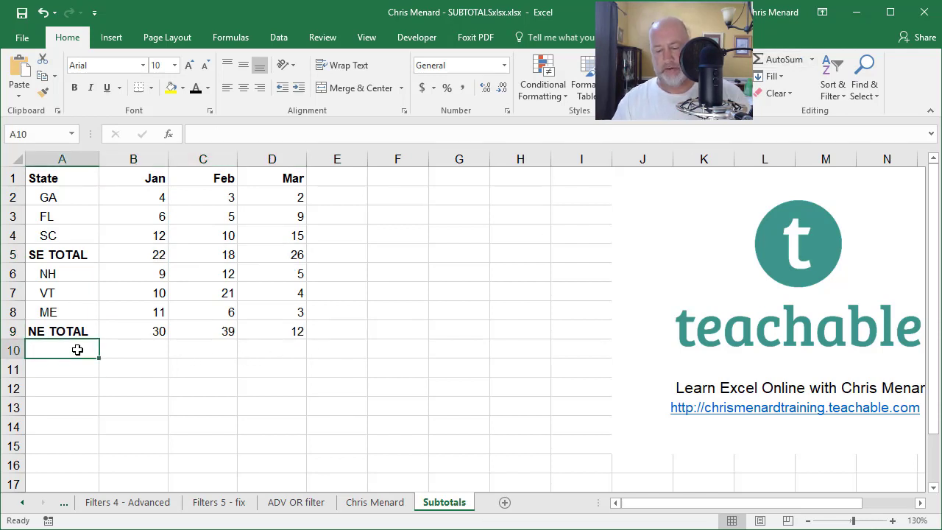
pyautogui.write('GT')
pyautogui.moveTo(108, 351); pyautogui.dragTo(283, 350)
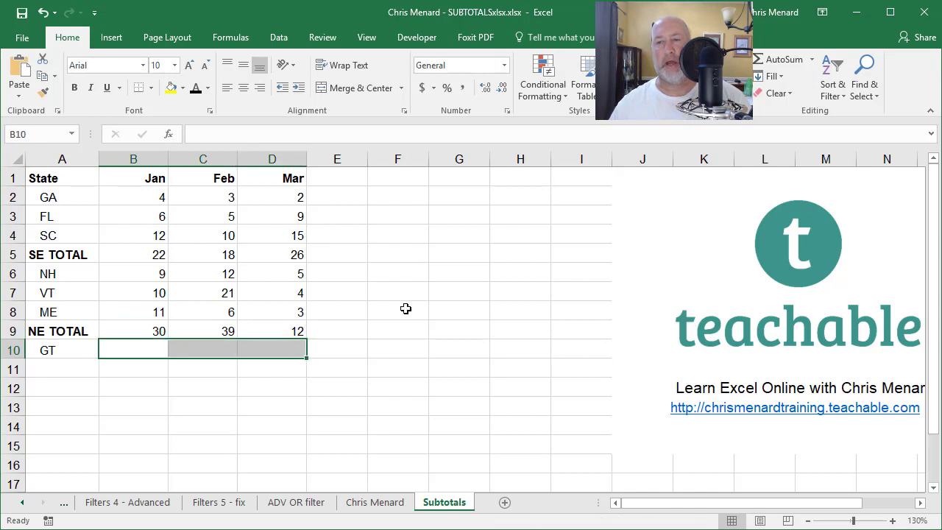
pyautogui.click(768, 65)
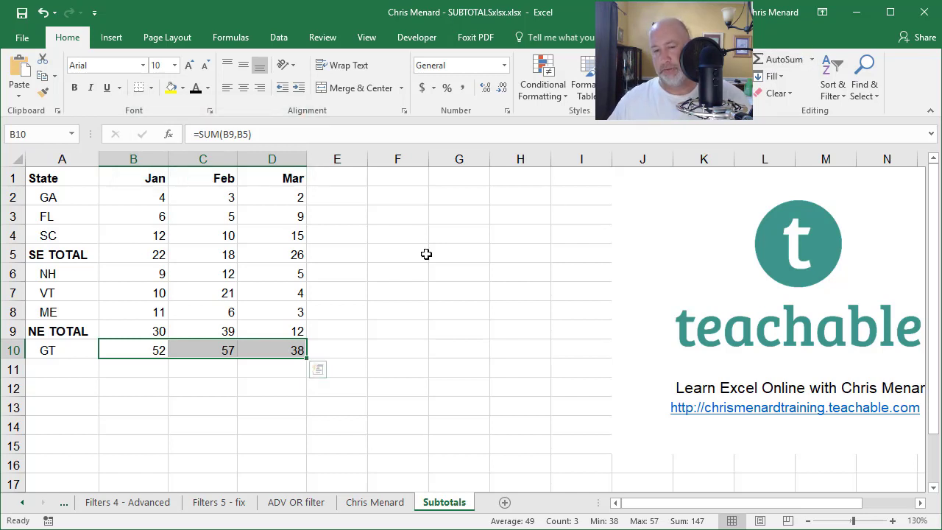
# - Clear the GT totals 52, 57, 38 and delete the GT label in A10
pyautogui.press('Delete')
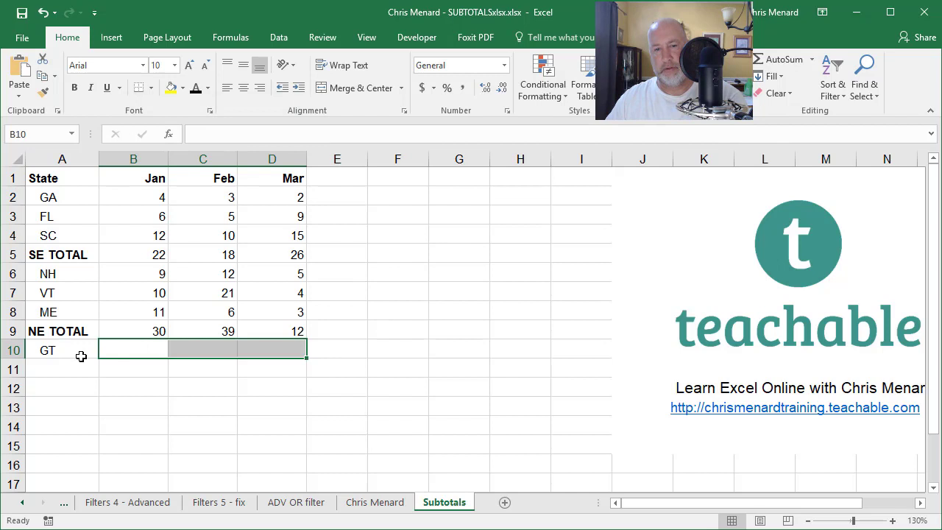
pyautogui.click(82, 355)
pyautogui.press('Delete')
# - Test whole-column sums of rows 2–9 across B10:D10 (104, 114, 76), then clear them
pyautogui.click(152, 351)
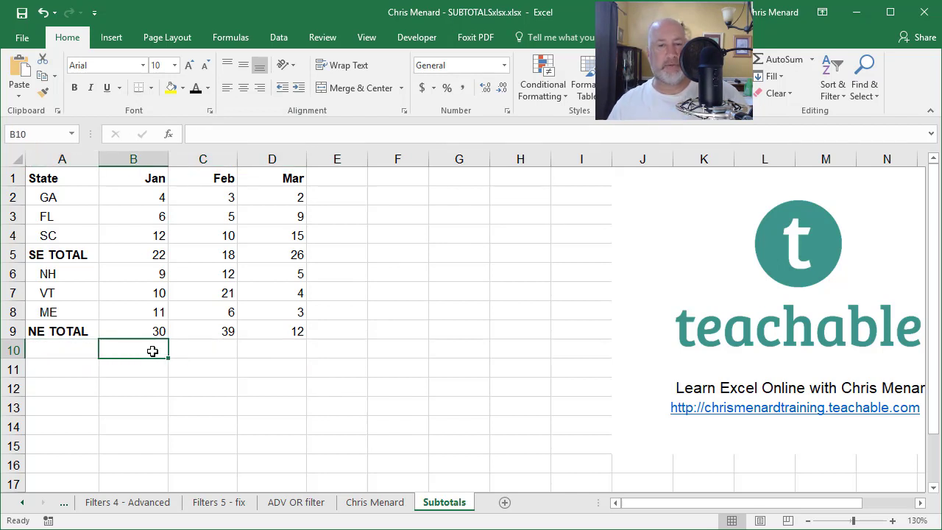
pyautogui.click(778, 60)
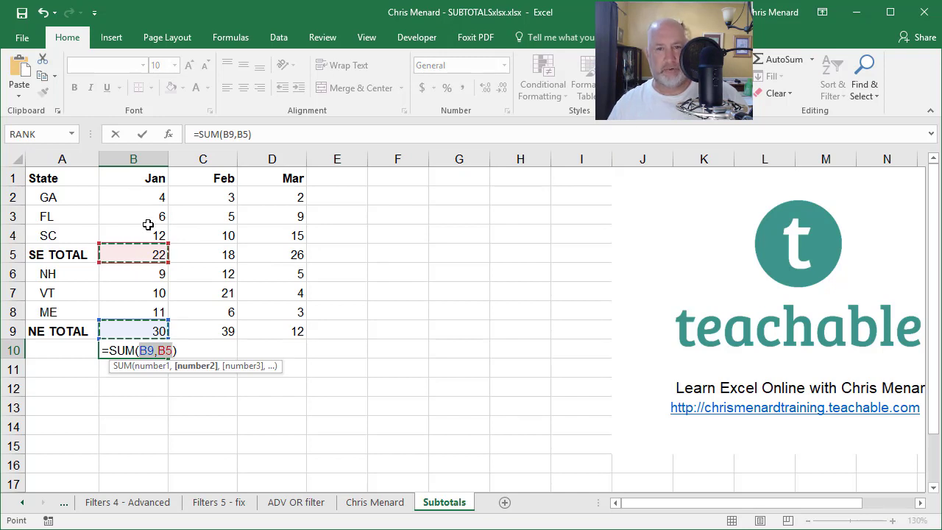
pyautogui.moveTo(143, 197); pyautogui.dragTo(136, 326)
pyautogui.press('Return')
pyautogui.press('Return')
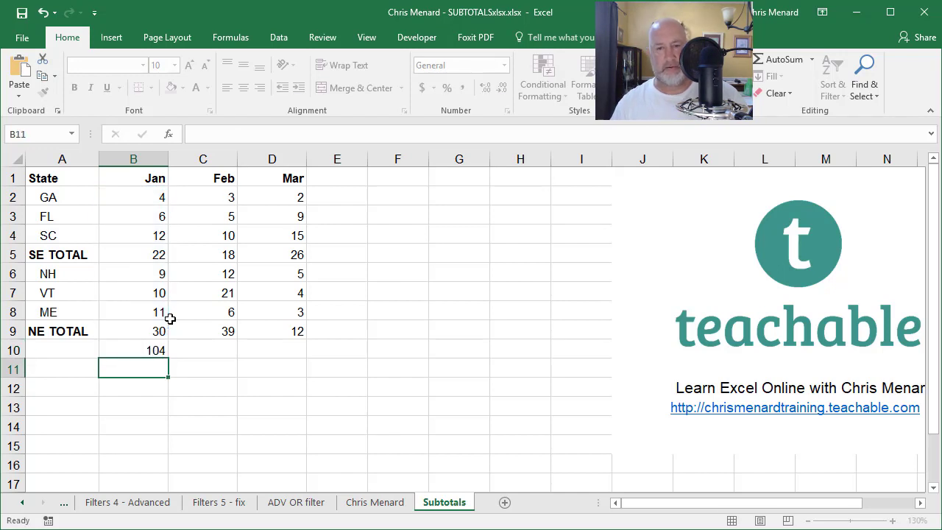
pyautogui.press('Up')
pyautogui.press('Up')
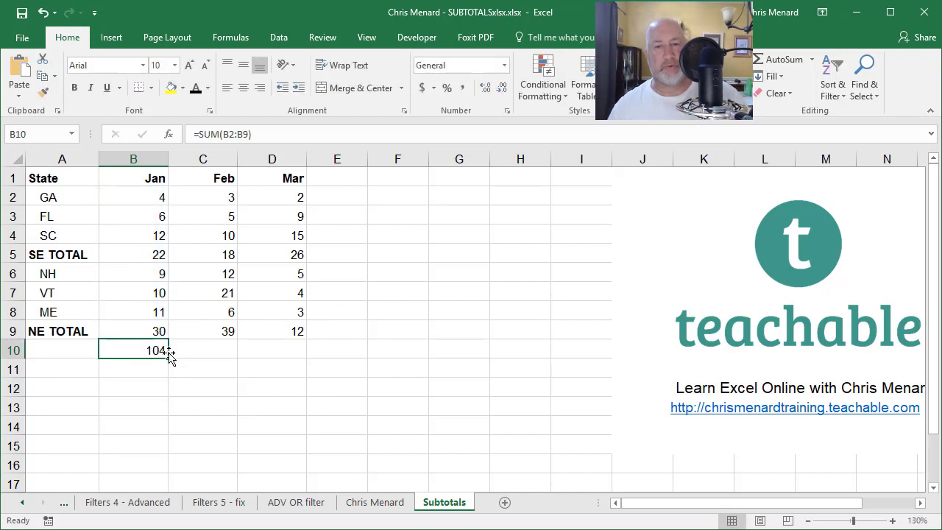
pyautogui.press('Down')
pyautogui.press('Up')
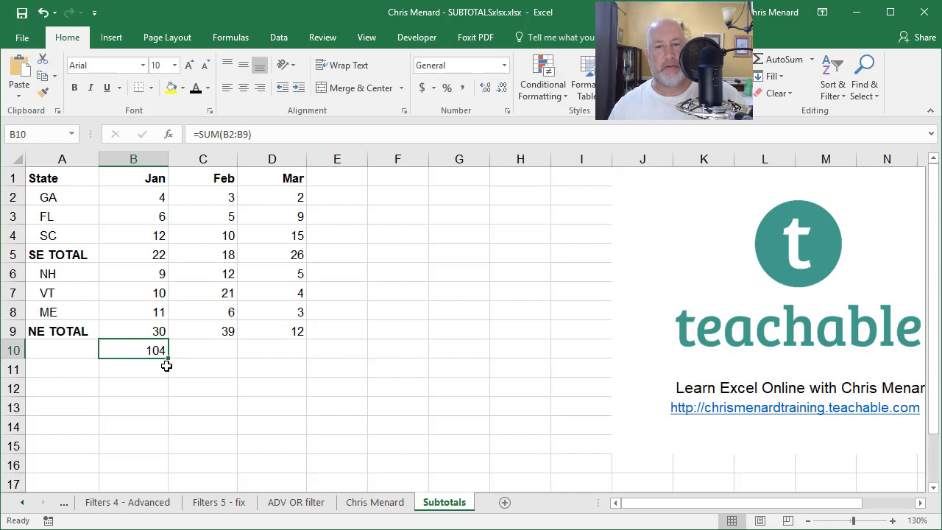
pyautogui.moveTo(169, 359); pyautogui.dragTo(316, 370)
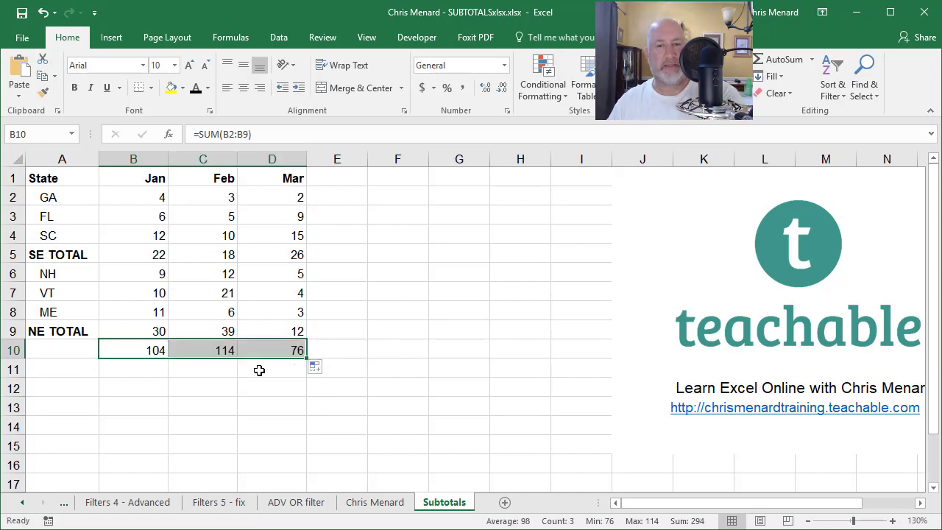
pyautogui.press('Delete')
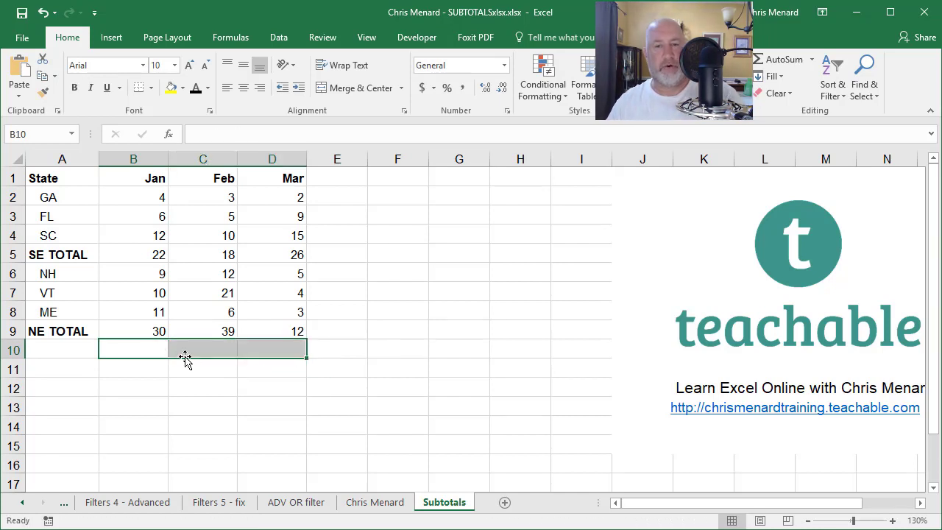
# - Enter the labels TOTAL, Average and Highest in F1, F2 and F3
pyautogui.click(401, 184)
pyautogui.write('TTO')
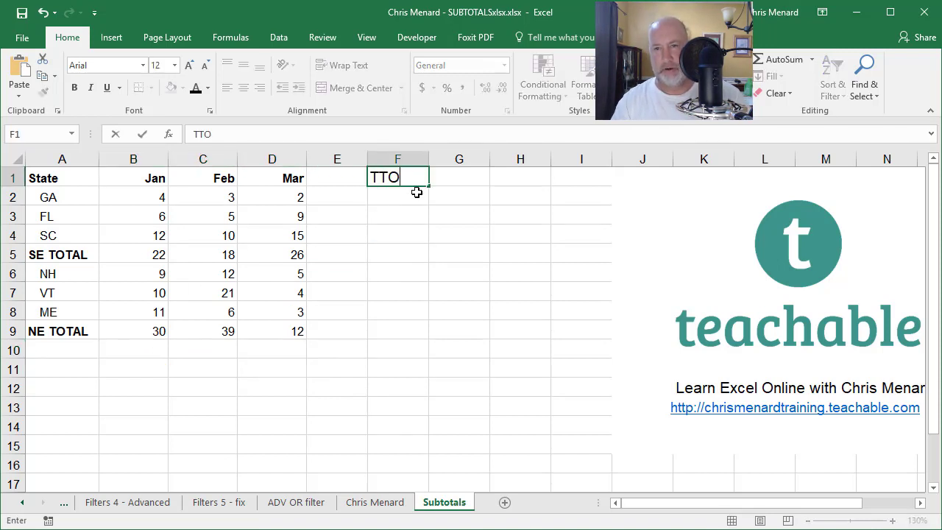
pyautogui.press('BackSpace')
pyautogui.press('BackSpace')
pyautogui.write('OTAL')
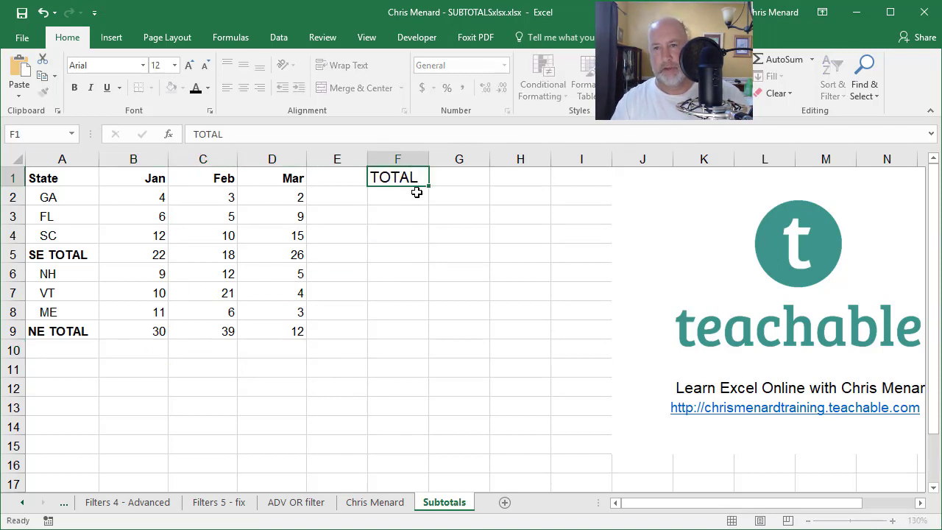
pyautogui.press('Return')
pyautogui.write('Average')
pyautogui.press('Return')
pyautogui.write('Hightes')
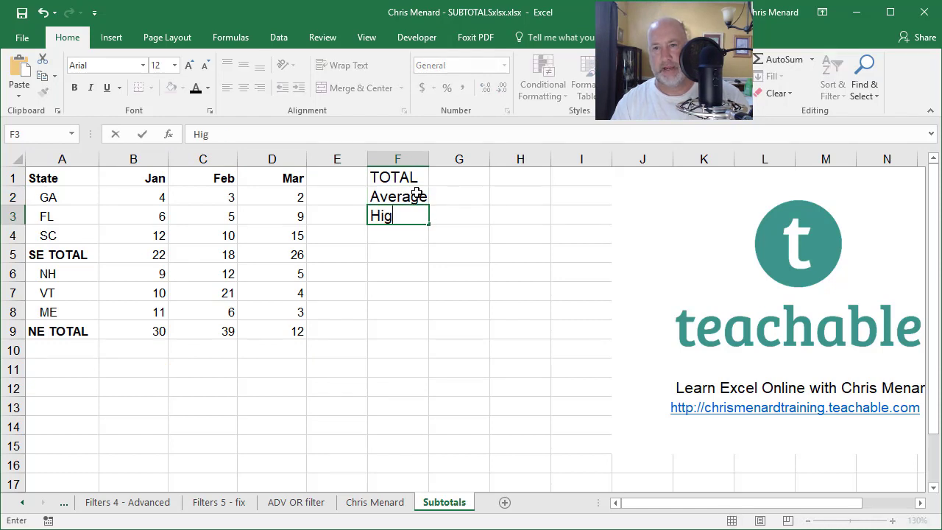
pyautogui.press('BackSpace')
pyautogui.press('BackSpace')
pyautogui.press('BackSpace')
pyautogui.write('est')
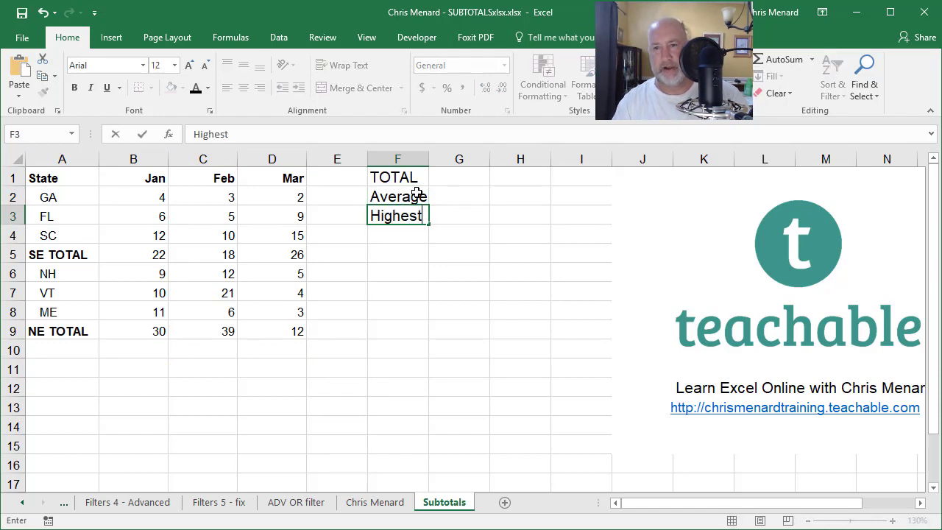
pyautogui.press('Return')
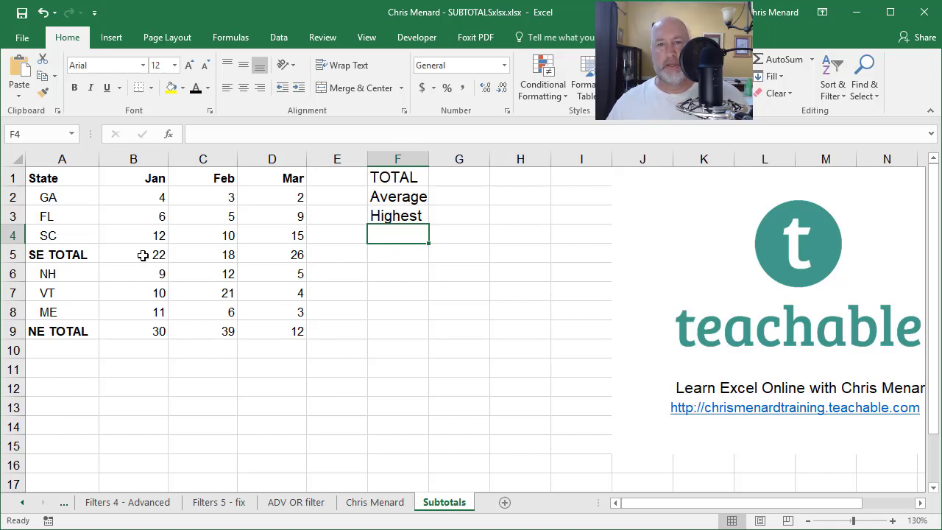
# - Clear the AutoSum totals from the SE TOTAL and NE TOTAL rows
pyautogui.moveTo(143, 254); pyautogui.dragTo(249, 251)
pyautogui.press('Delete')
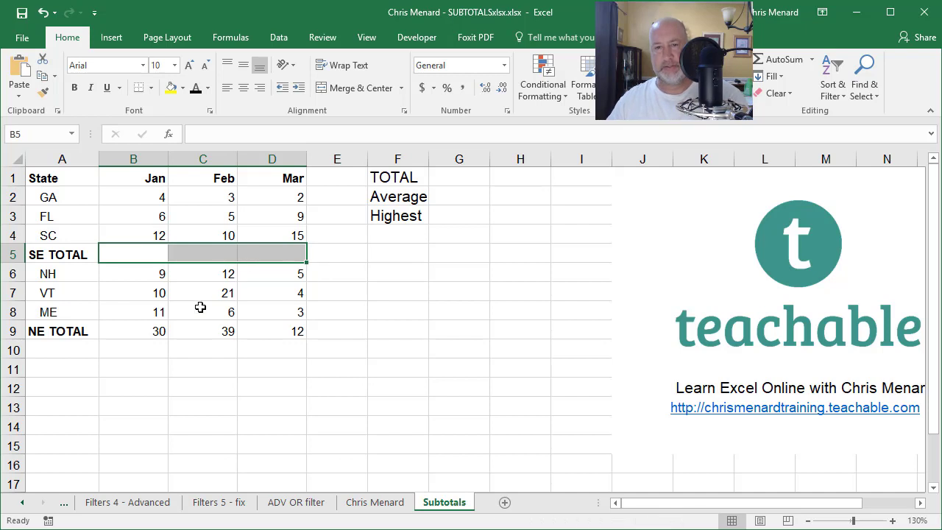
pyautogui.moveTo(132, 331); pyautogui.dragTo(267, 330)
pyautogui.press('Delete')
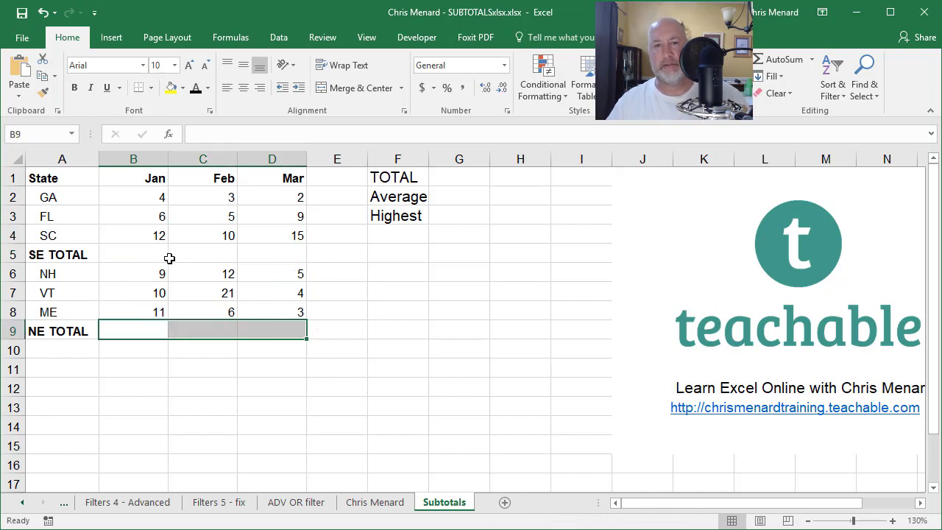
# - Fill the SE TOTAL row Jan–Mar with =SUBTOTAL(9,...) over the GA, FL and SC values
pyautogui.moveTo(150, 254); pyautogui.dragTo(257, 255)
pyautogui.write('=')
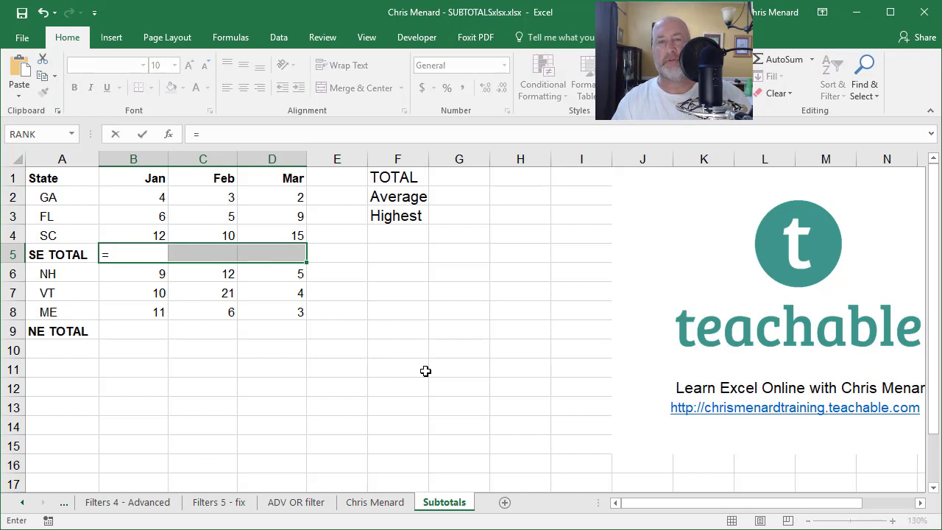
pyautogui.write('sub')
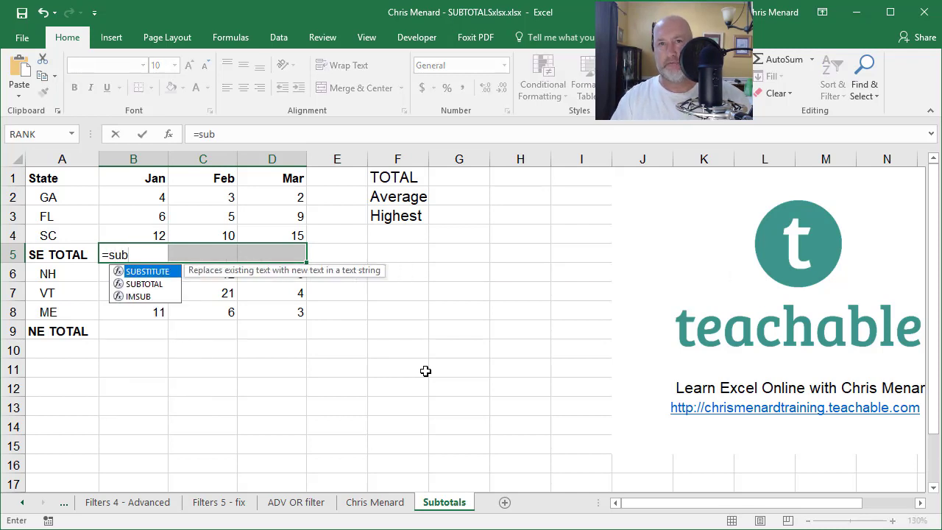
pyautogui.write('total')
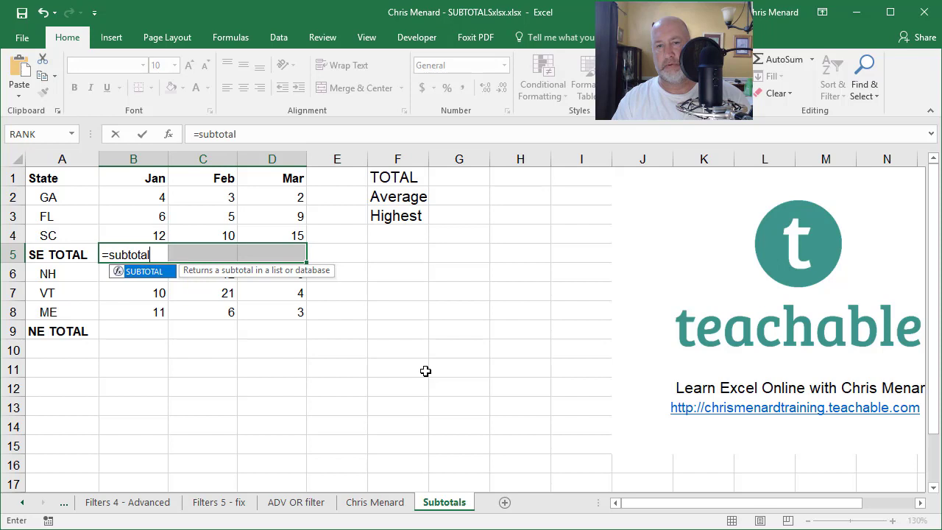
pyautogui.press('Tab')
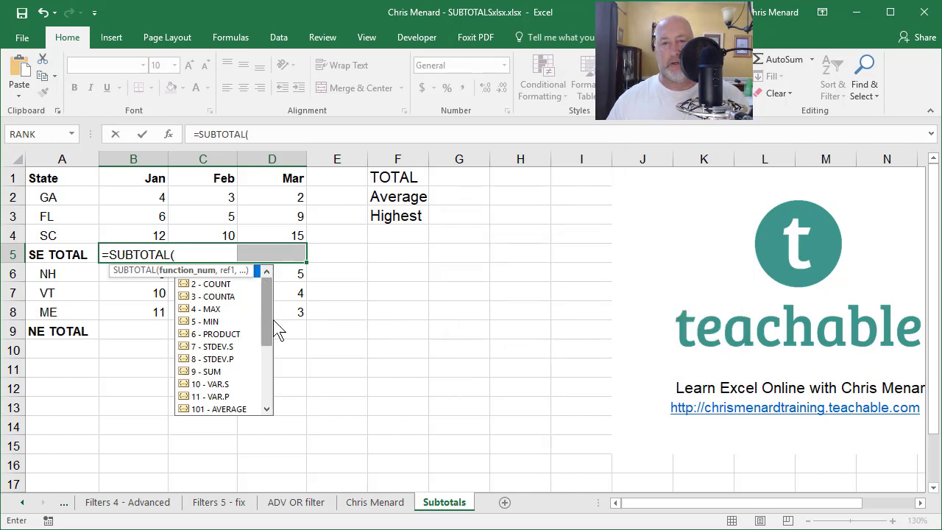
pyautogui.press('Escape')
pyautogui.press('Escape')
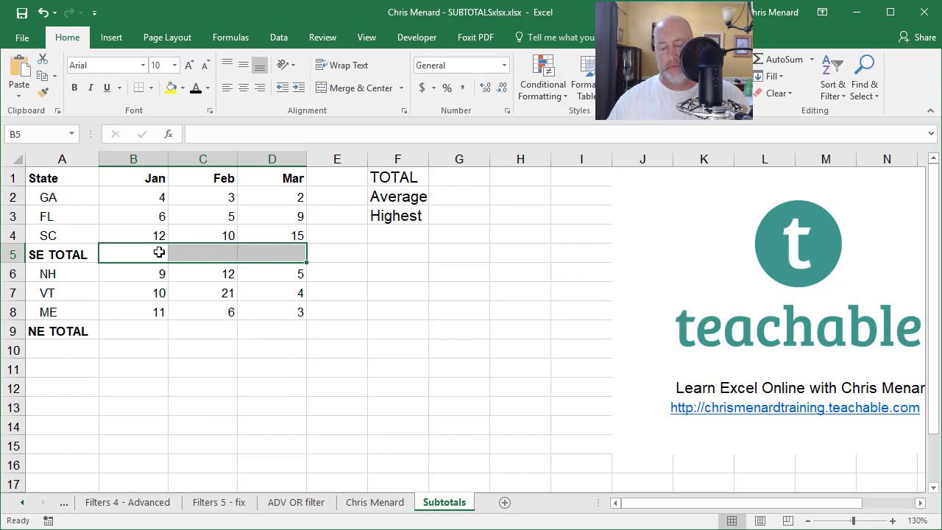
pyautogui.write('=subtot')
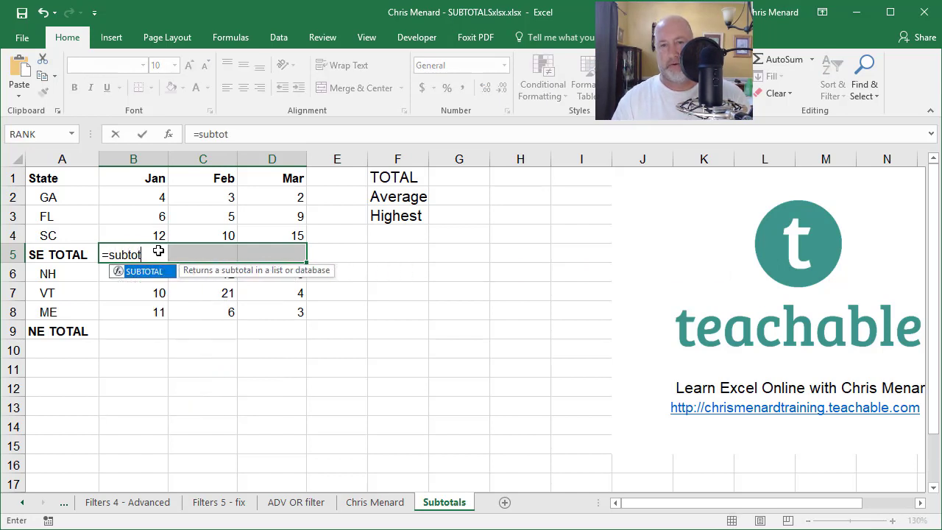
pyautogui.press('Tab')
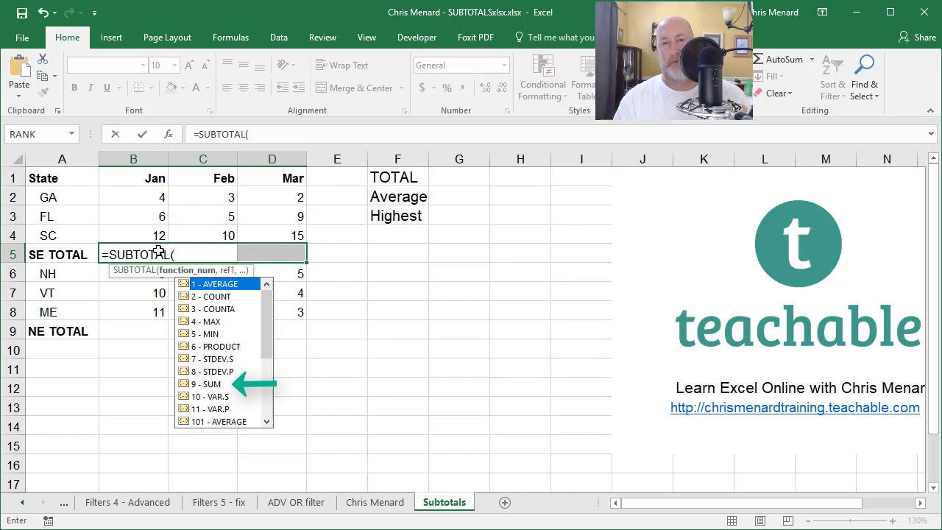
pyautogui.write('9,')
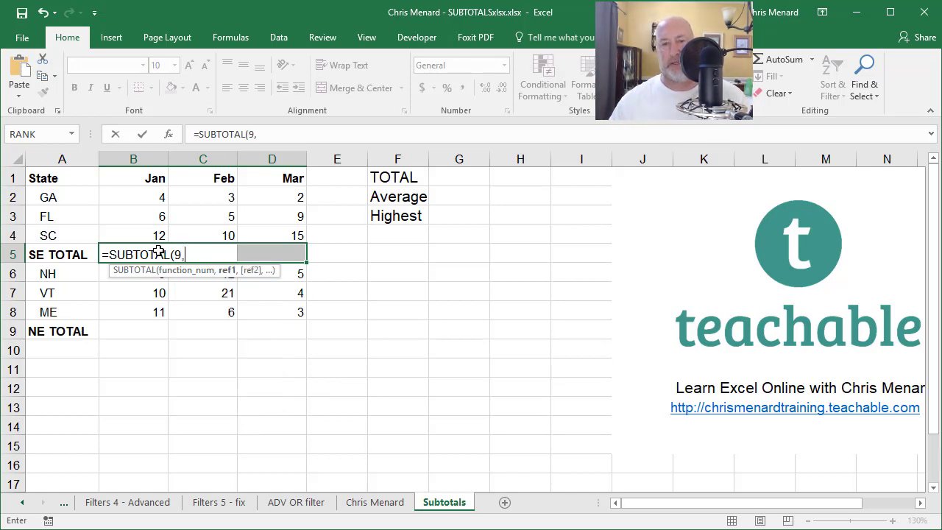
pyautogui.moveTo(147, 203); pyautogui.dragTo(150, 232)
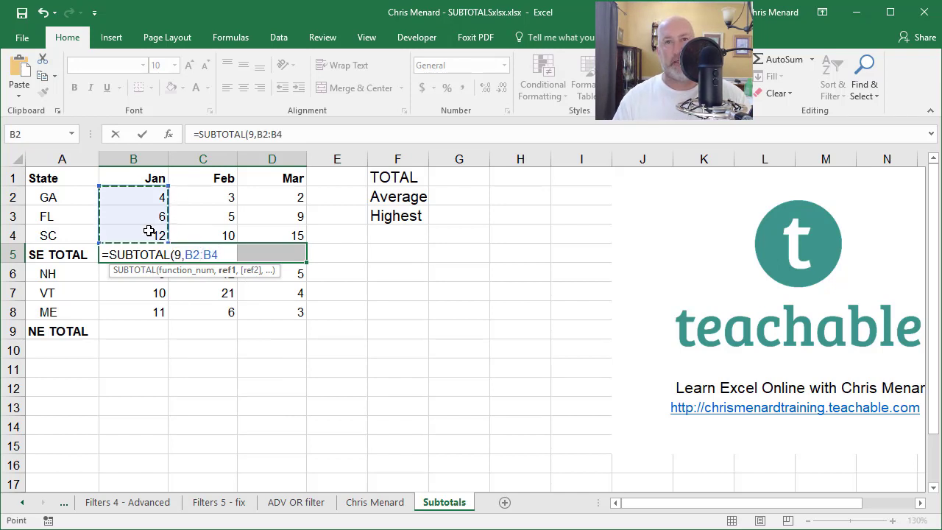
pyautogui.hotkey('ctrl', 'Return')
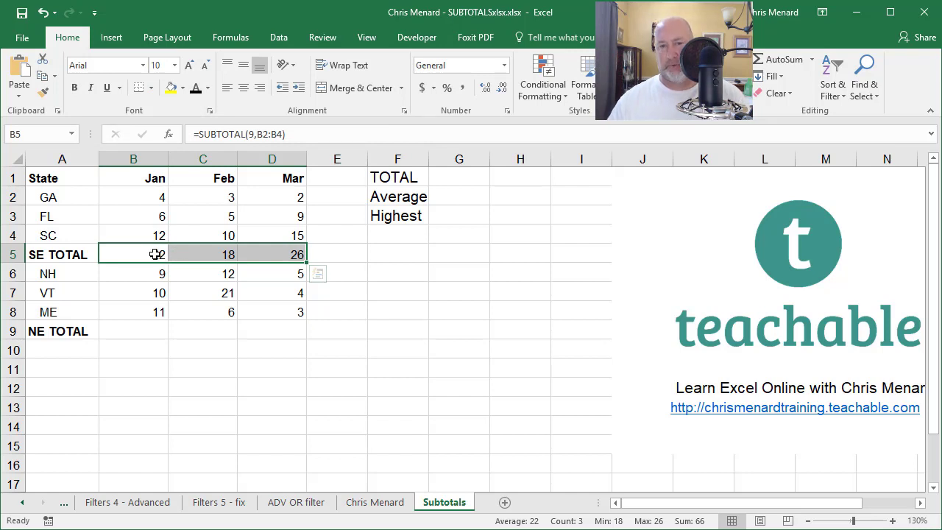
# - Fill NE TOTAL B9:D9 with =SUBTOTAL(9,B6:B8), giving 30, 39 and 12
pyautogui.click(153, 328)
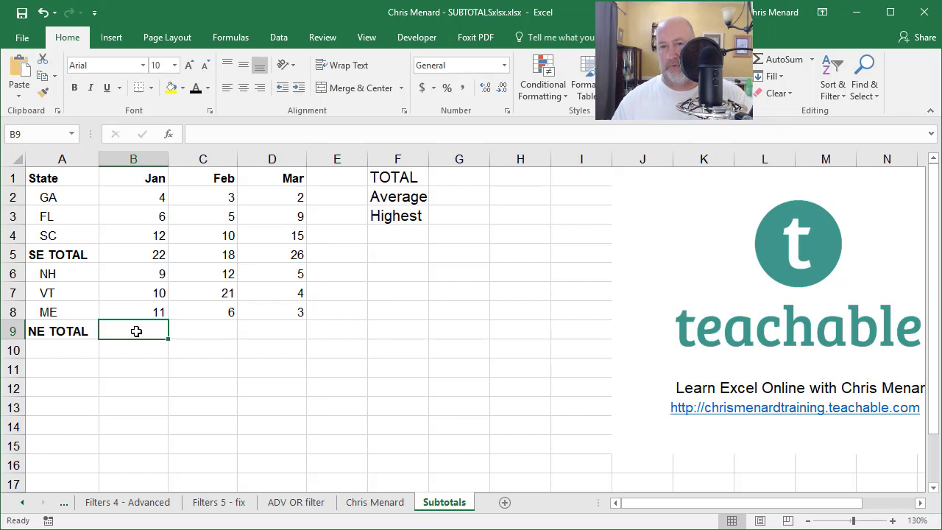
pyautogui.moveTo(135, 331); pyautogui.dragTo(225, 352)
pyautogui.moveTo(147, 332); pyautogui.dragTo(269, 326)
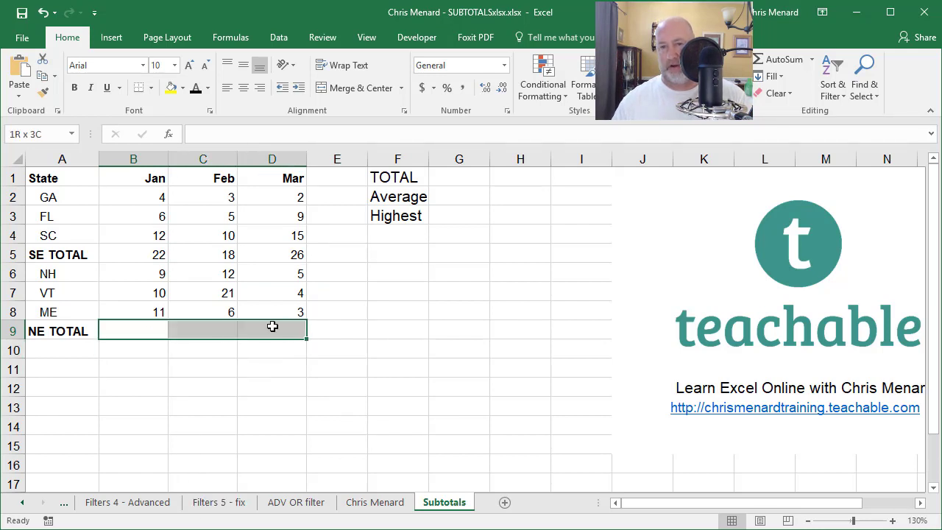
pyautogui.write('=sub')
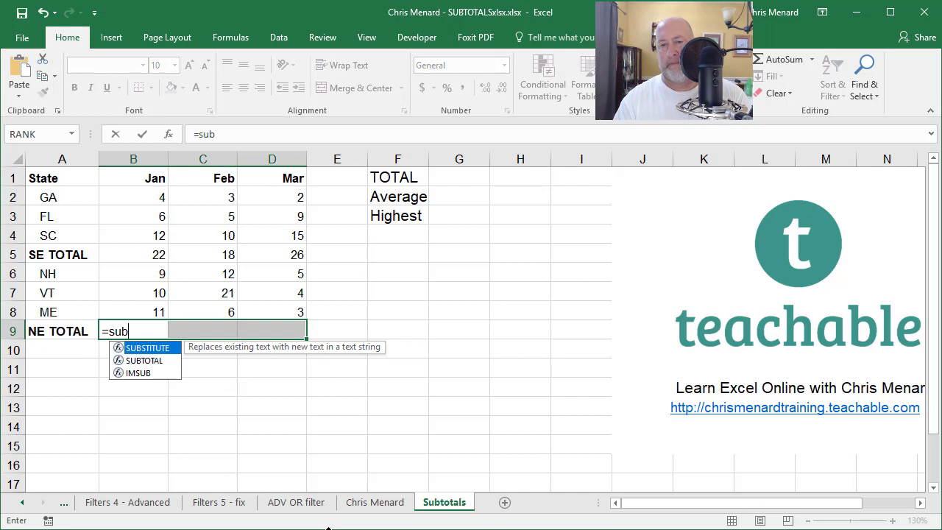
pyautogui.write('tota')
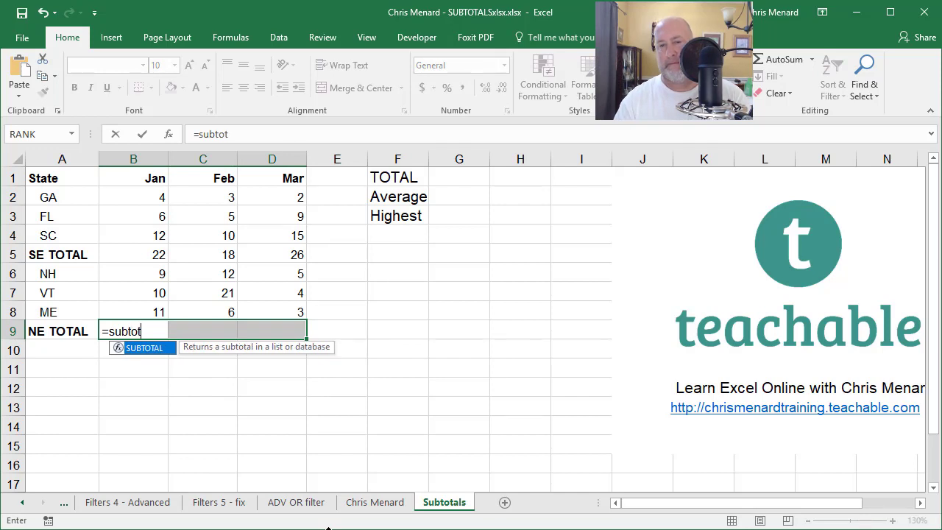
pyautogui.press('Tab')
pyautogui.write('9')
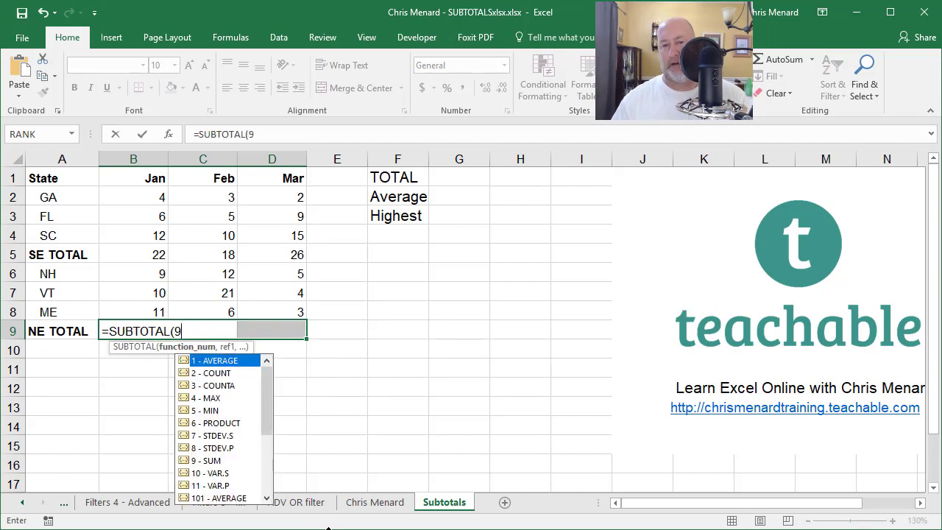
pyautogui.write(',')
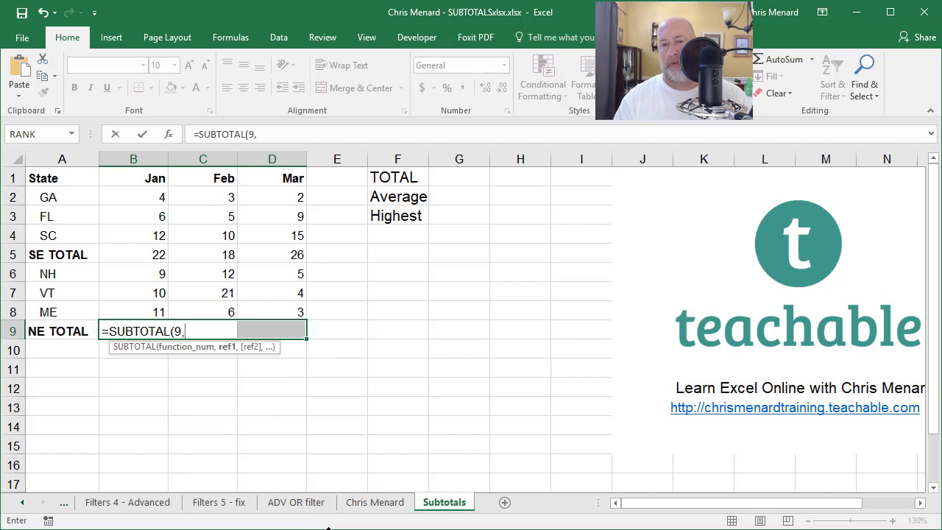
pyautogui.moveTo(148, 272); pyautogui.dragTo(143, 310)
pyautogui.hotkey('ctrl', 'Return')
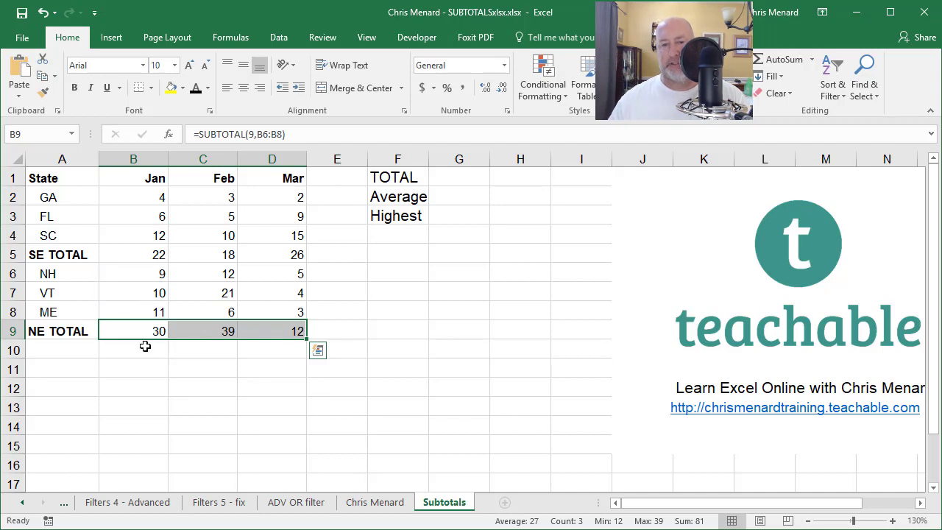
# - In G1, try a plain sum of B2:B9, then halve it with /2
pyautogui.click(453, 177)
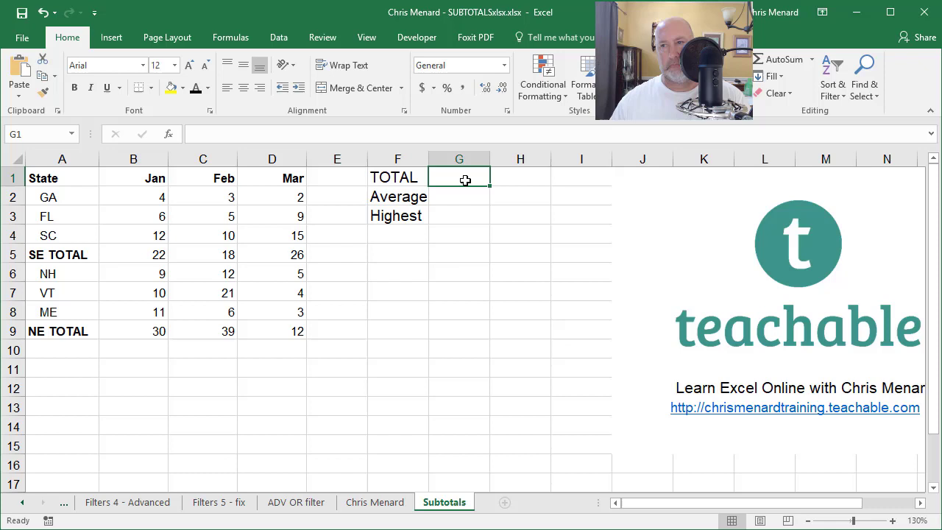
pyautogui.click(779, 60)
pyautogui.moveTo(138, 198); pyautogui.dragTo(148, 319)
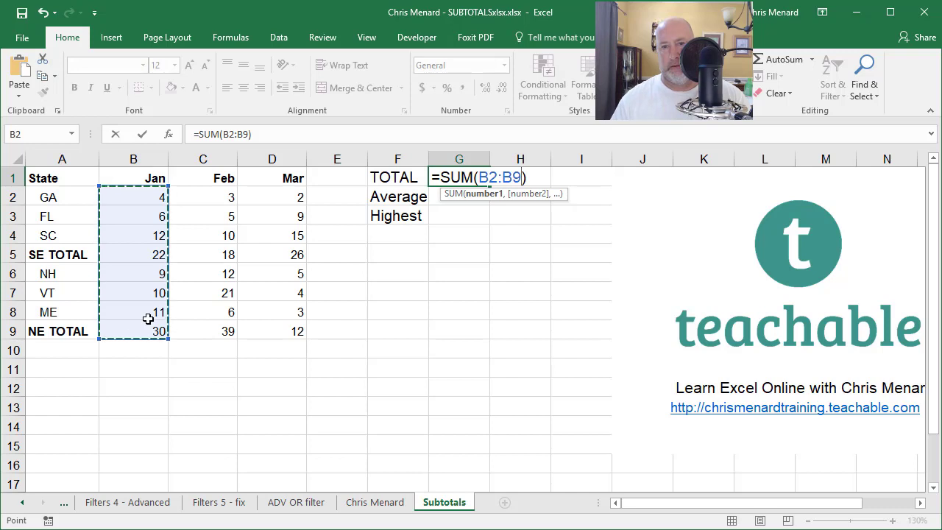
pyautogui.press('Return')
pyautogui.press('Up')
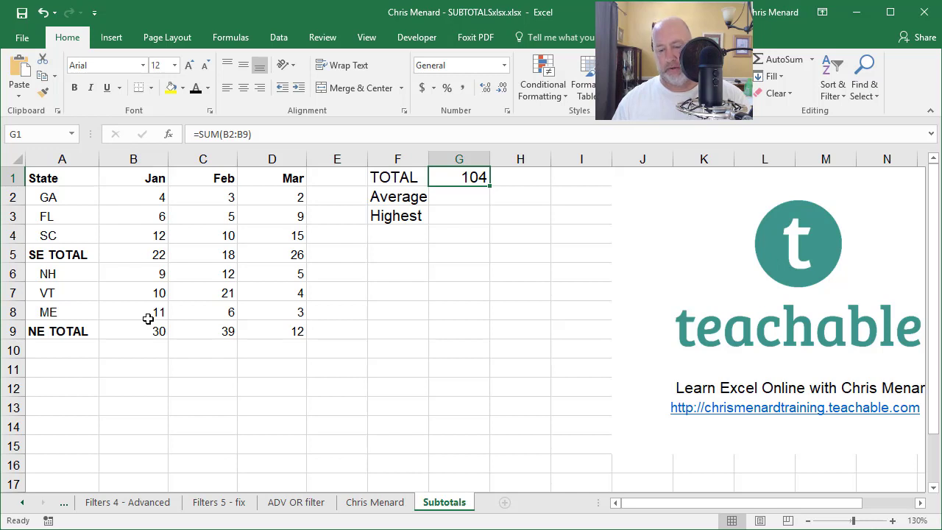
pyautogui.press('F2')
pyautogui.write('/2')
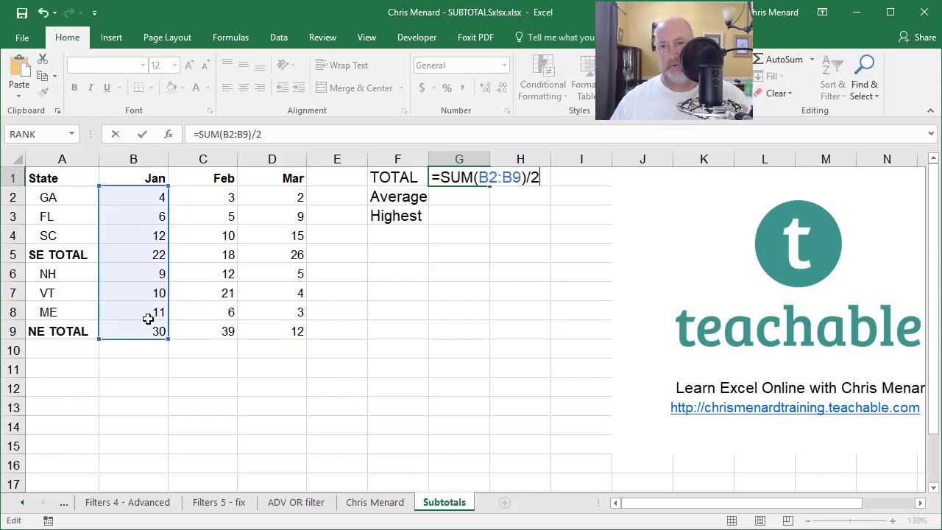
pyautogui.press('Return')
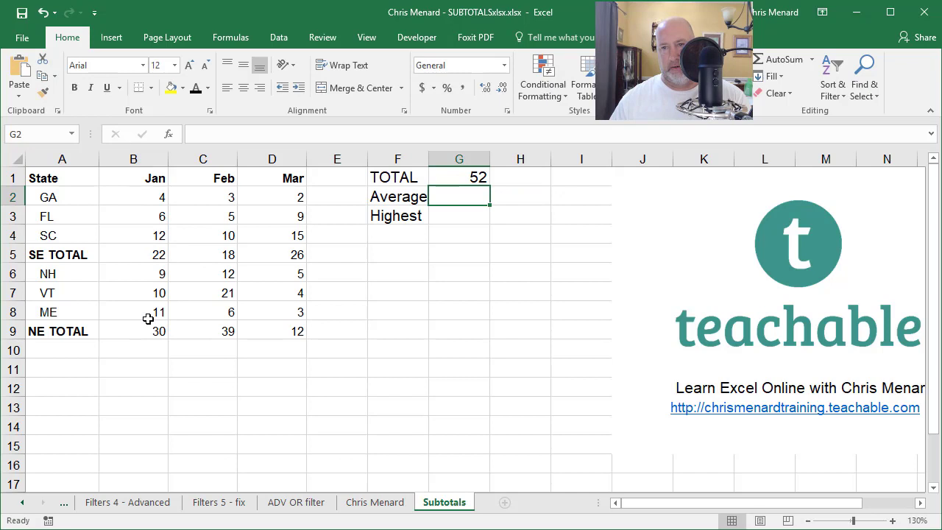
pyautogui.press('Up')
# - Replace G1 with =SUBTOTAL(9,B2:B9), returning 52
pyautogui.press('Delete')
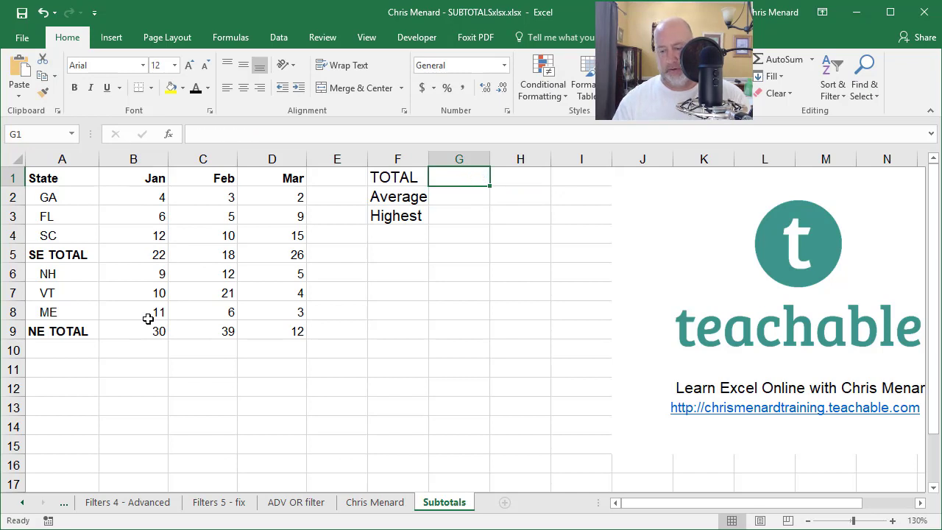
pyautogui.write('=subto')
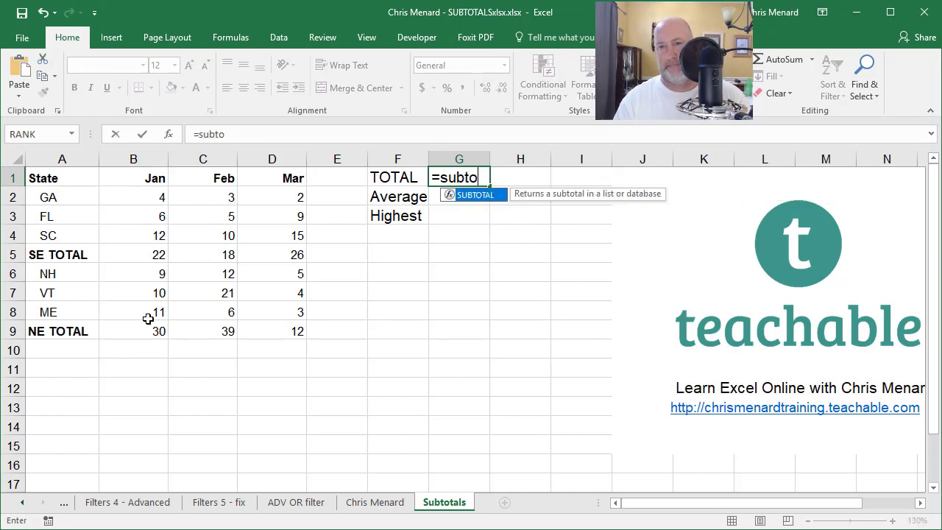
pyautogui.press('Tab')
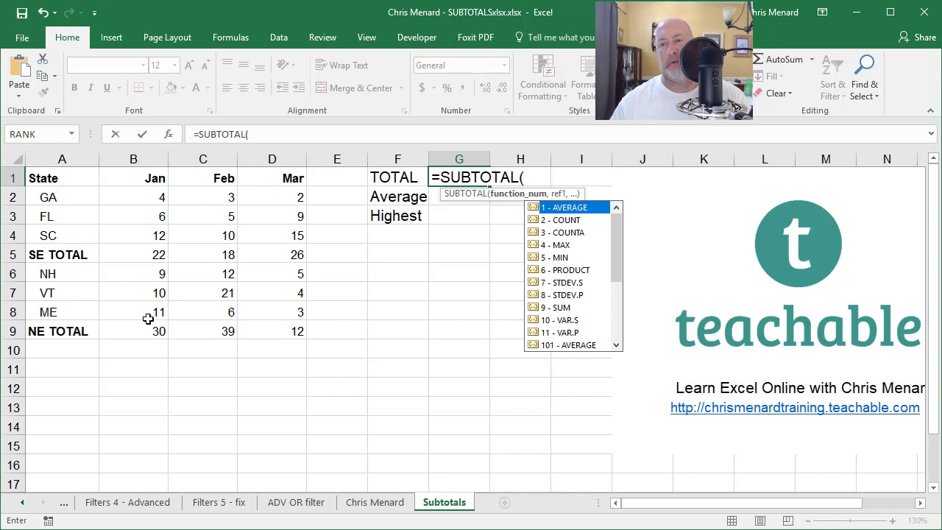
pyautogui.write('9')
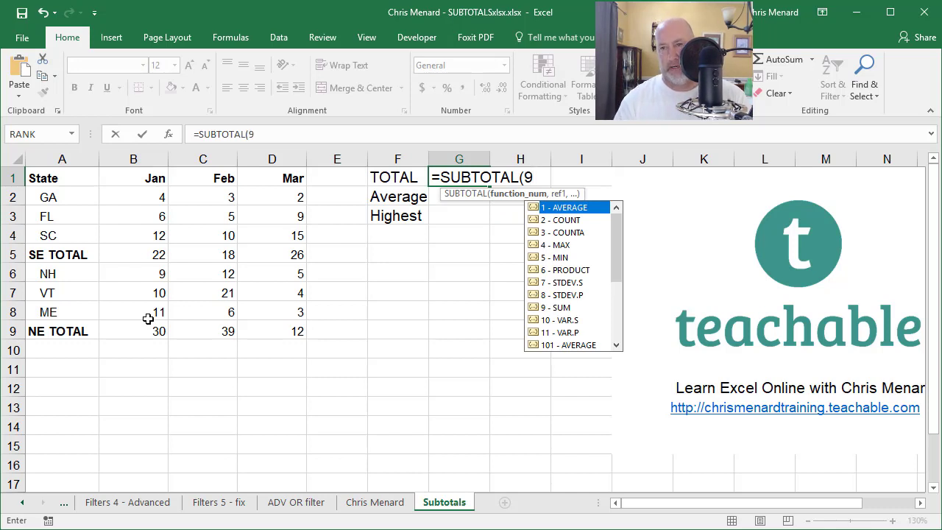
pyautogui.write(',')
pyautogui.moveTo(134, 194); pyautogui.dragTo(140, 325)
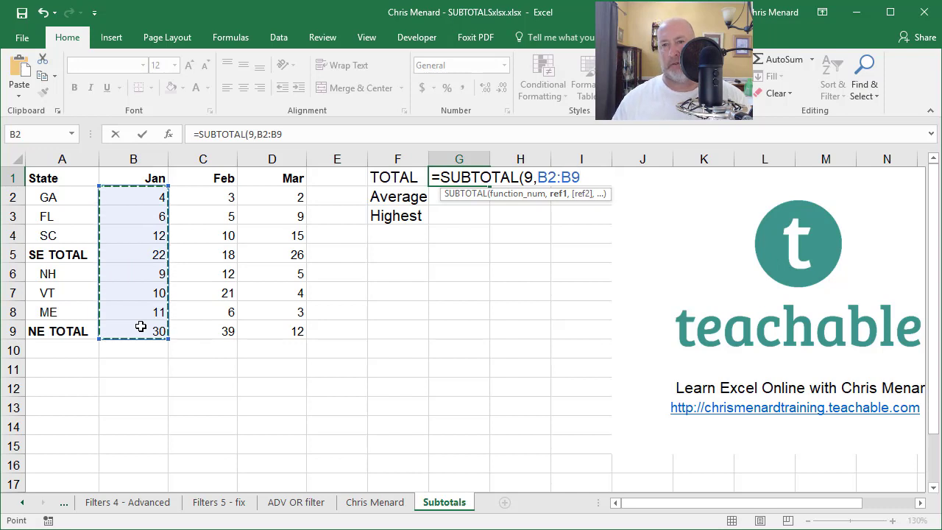
pyautogui.press('Return')
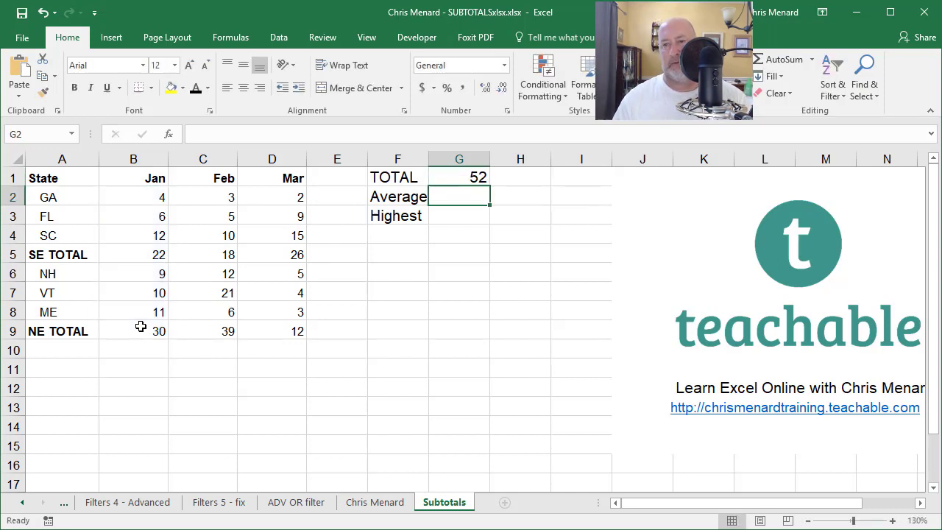
pyautogui.press('Up')
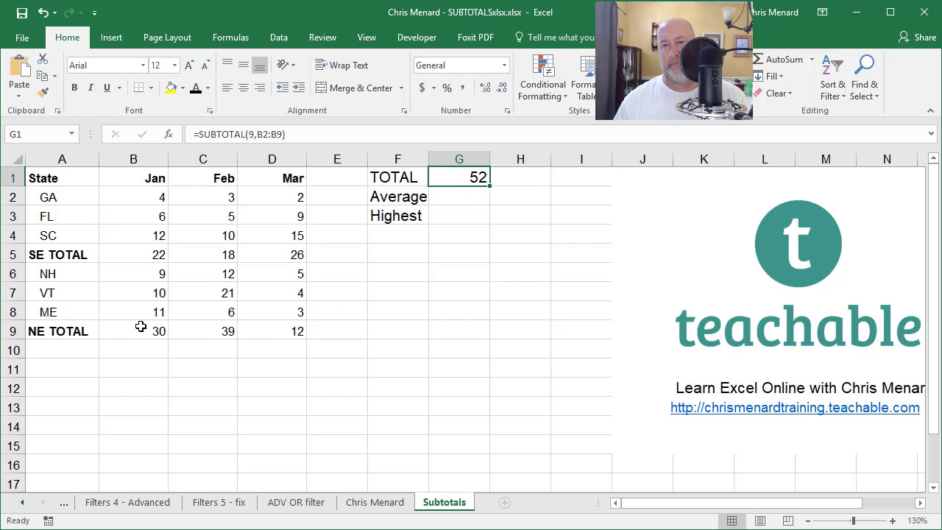
# - Enter =SUBTOTAL(1,B2:B9) in the Average cell G2, returning 8.6667
pyautogui.press('Down')
pyautogui.write('=average')
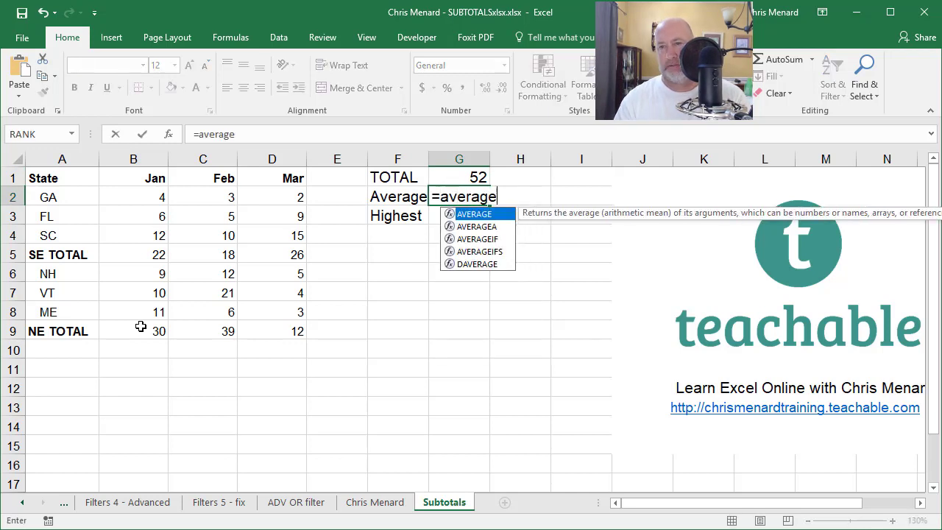
pyautogui.press('BackSpace')
pyautogui.press('BackSpace')
pyautogui.press('BackSpace')
pyautogui.press('BackSpace')
pyautogui.press('BackSpace')
pyautogui.press('BackSpace')
pyautogui.press('BackSpace')
pyautogui.press('BackSpace')
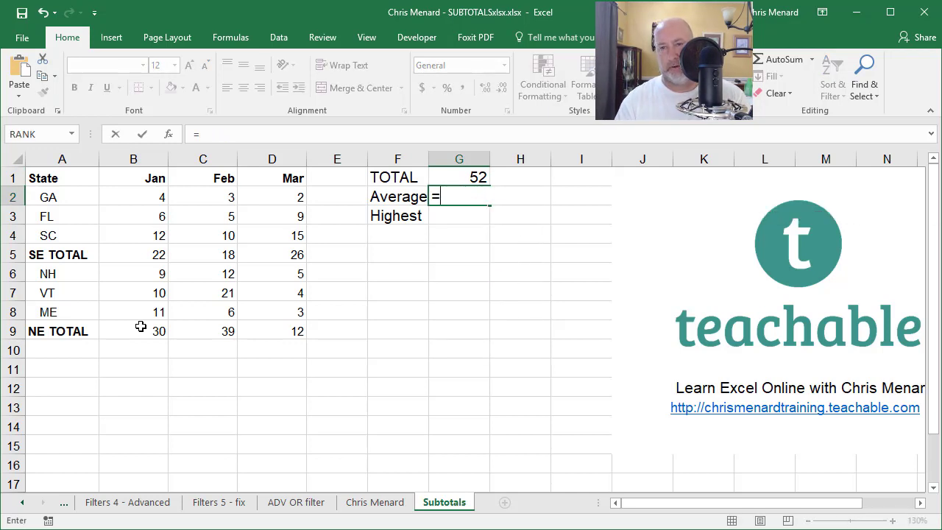
pyautogui.write('=subtota')
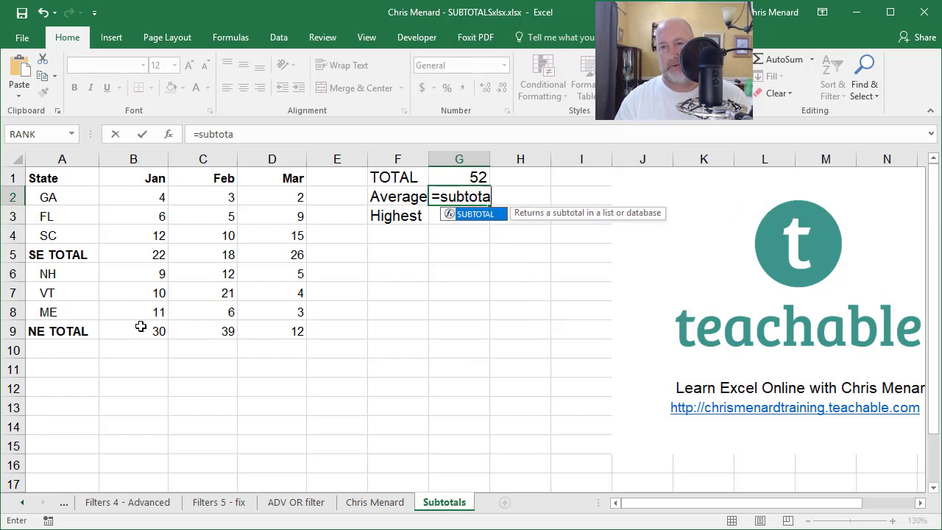
pyautogui.press('Tab')
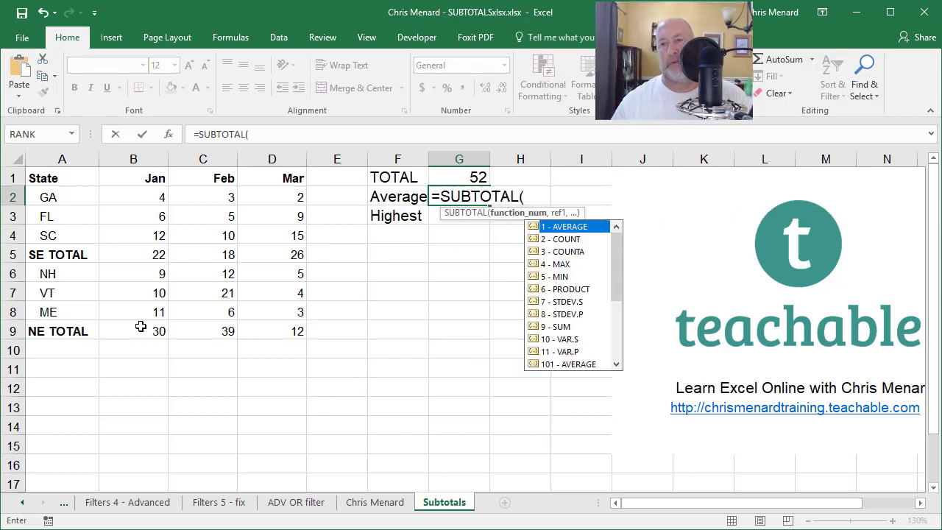
pyautogui.write('1,')
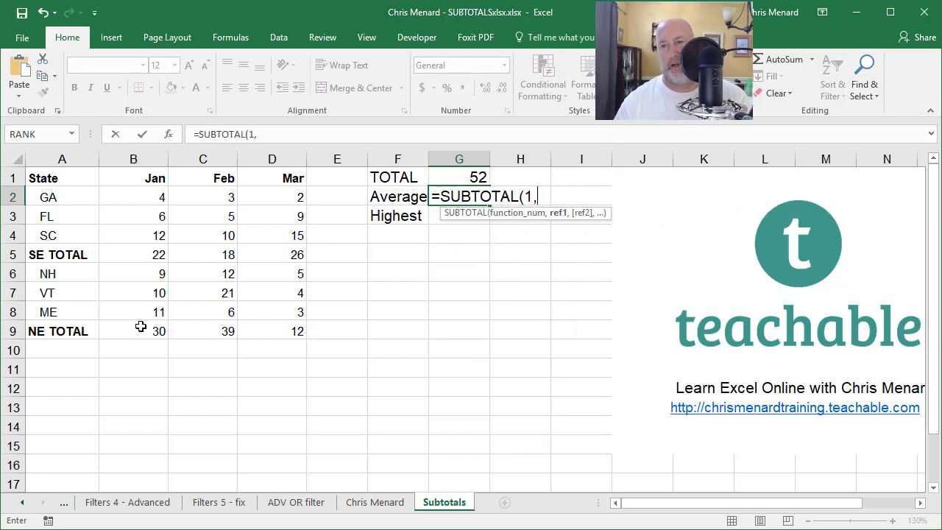
pyautogui.click(131, 203)
pyautogui.moveTo(131, 203); pyautogui.dragTo(132, 333)
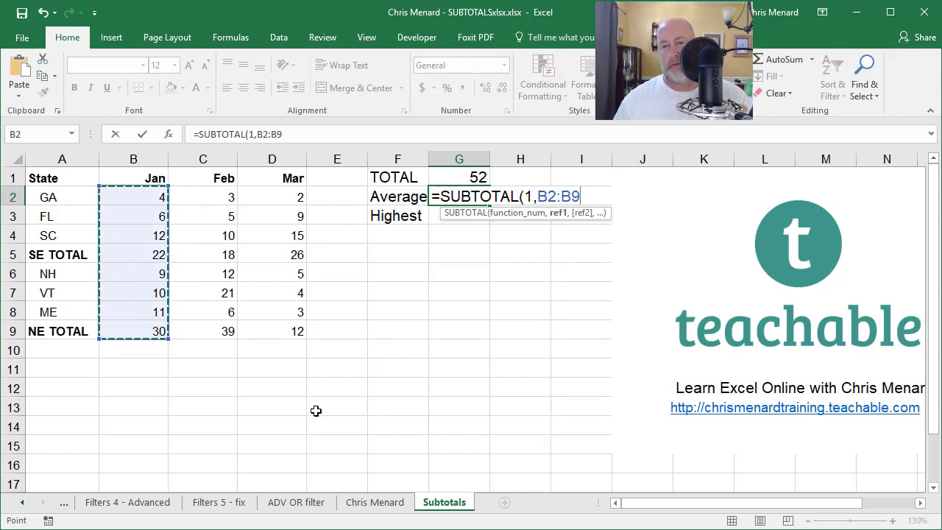
pyautogui.press('Return')
pyautogui.press('Up')
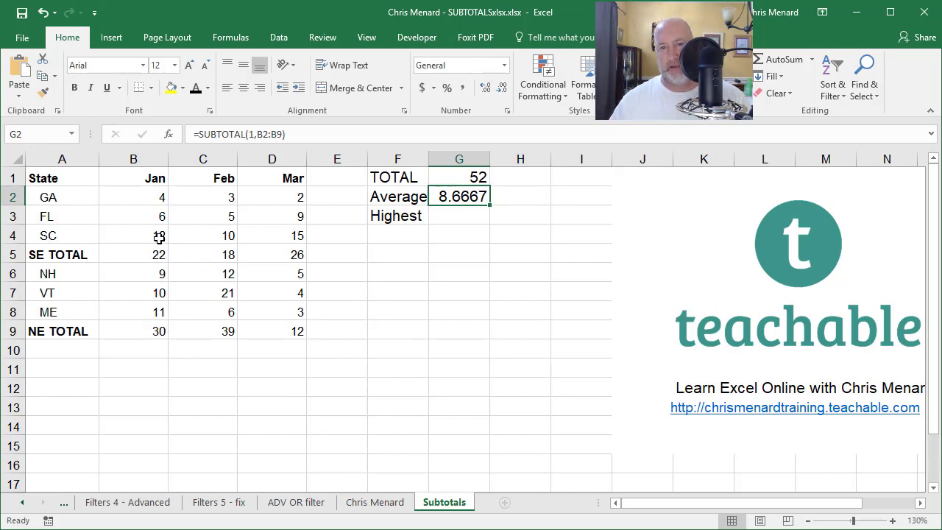
# - Select B2:B4 and B6:B8 to check the six state values' average
pyautogui.click(146, 200)
pyautogui.moveTo(145, 199); pyautogui.dragTo(134, 236)
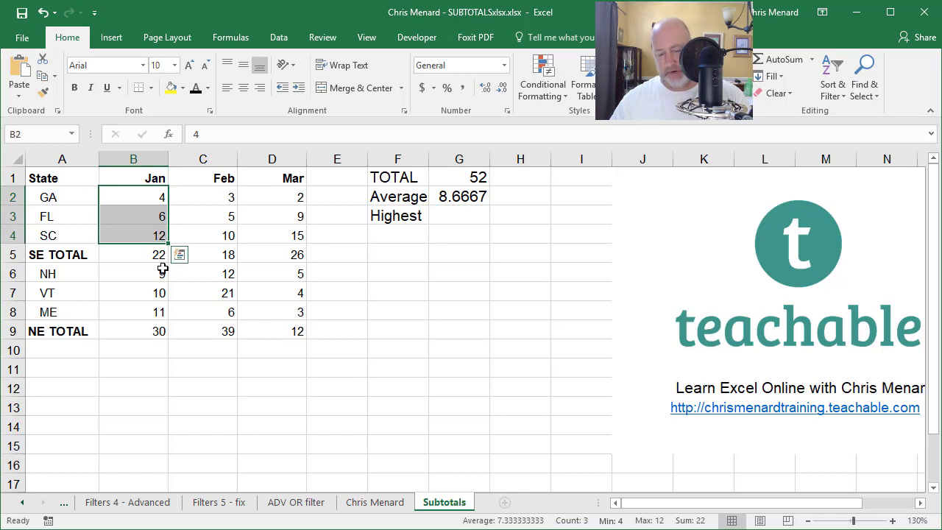
pyautogui.moveTo(137, 271); pyautogui.dragTo(135, 309)
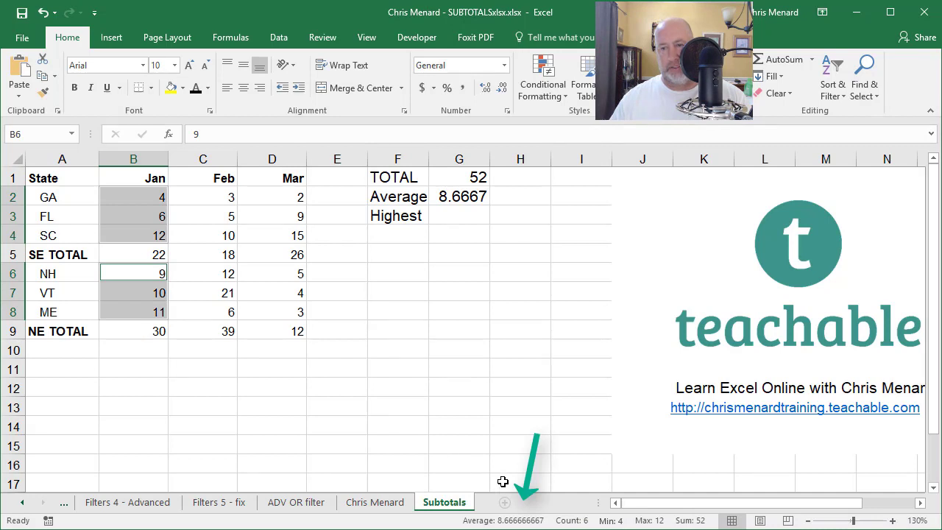
# - Turn the pasted Average formula into =SUBTOTAL(4,B2:B9) in G3, returning 12
pyautogui.click(448, 219)
pyautogui.write('=')
pyautogui.write('SUBTOTAL(1,B2:B9)')
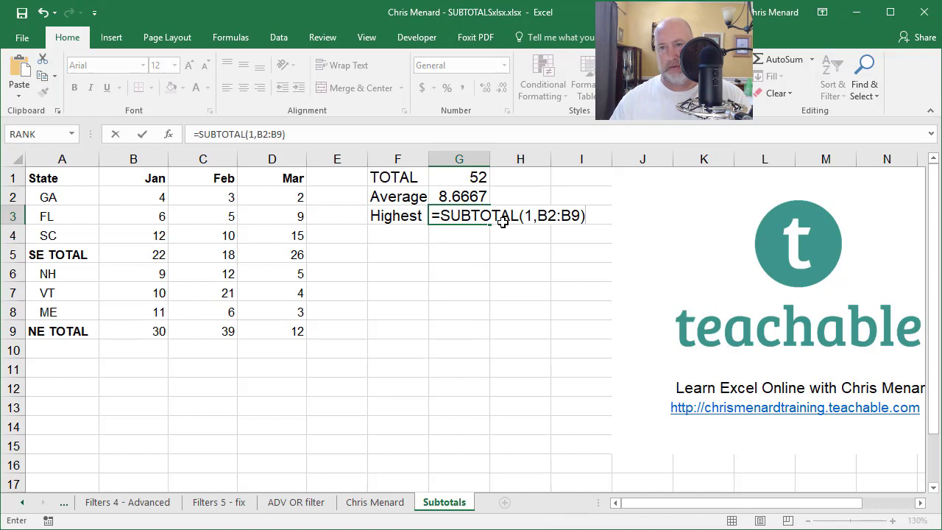
pyautogui.click(533, 216)
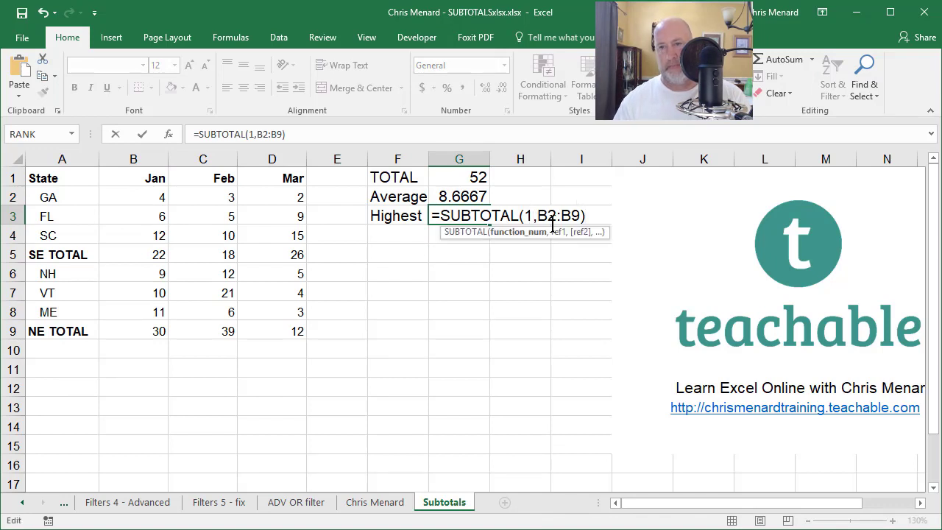
pyautogui.press('BackSpace')
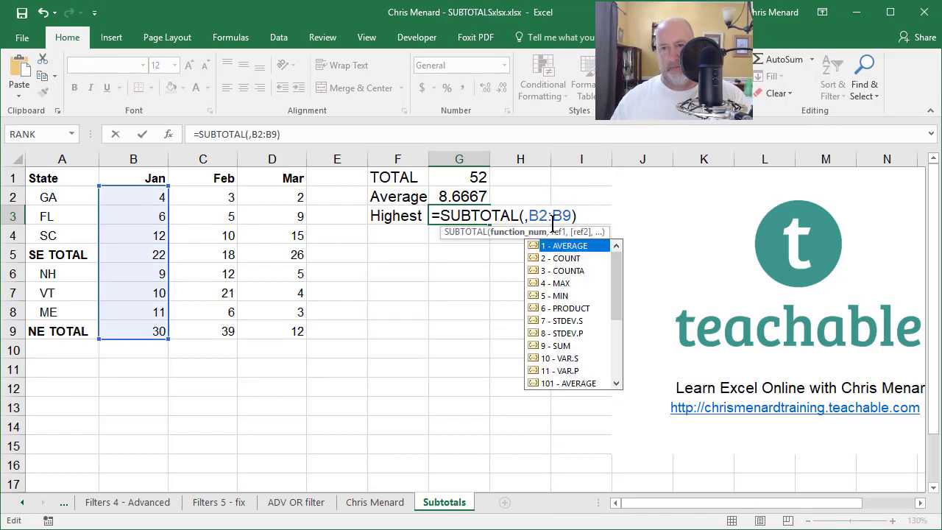
pyautogui.write('4')
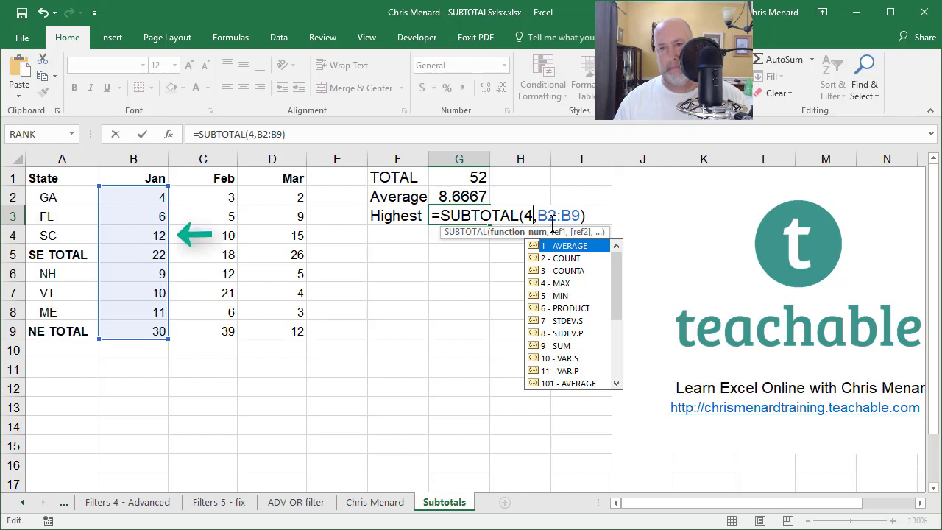
pyautogui.press('Return')
pyautogui.press('Up')
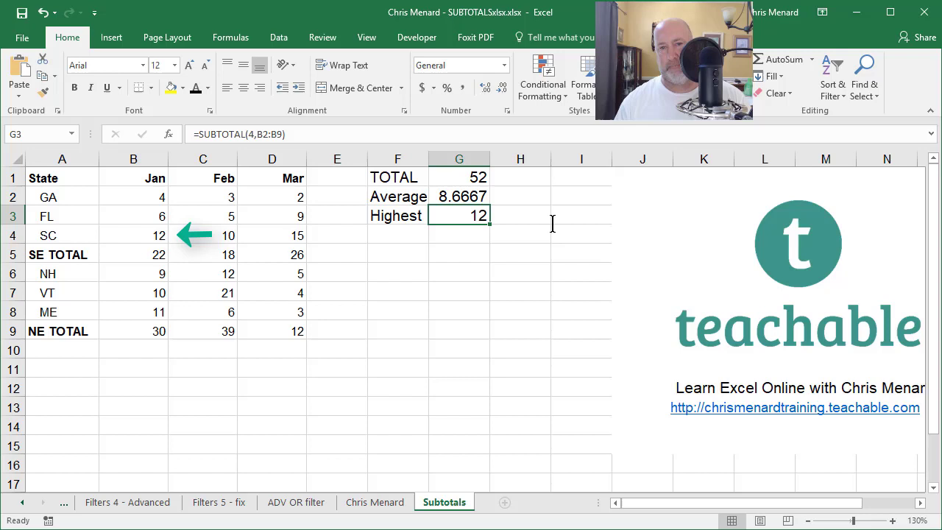
# - Change VT's January value in B7 to 35
pyautogui.press('Left')
pyautogui.press('Left')
pyautogui.press('Left')
pyautogui.press('Left')
pyautogui.press('Left')
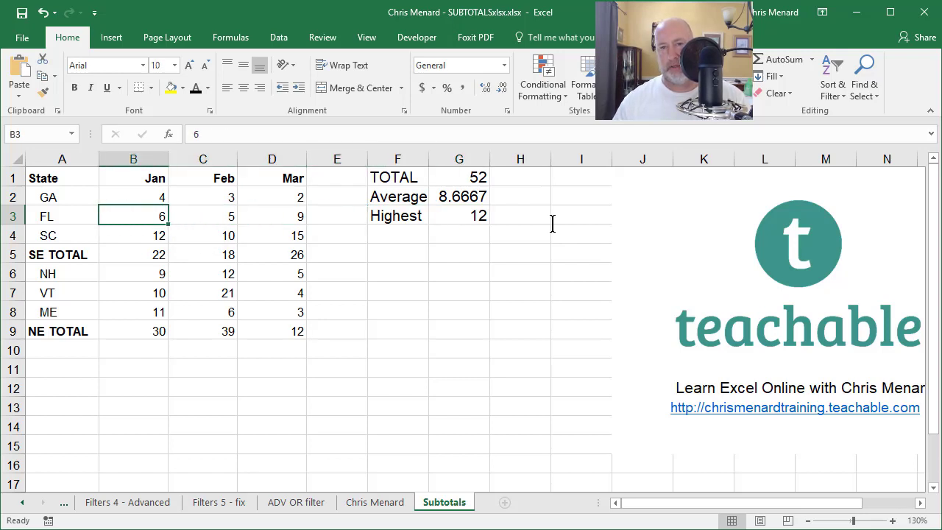
pyautogui.press('Down')
pyautogui.press('Down')
pyautogui.press('Down')
pyautogui.press('Down')
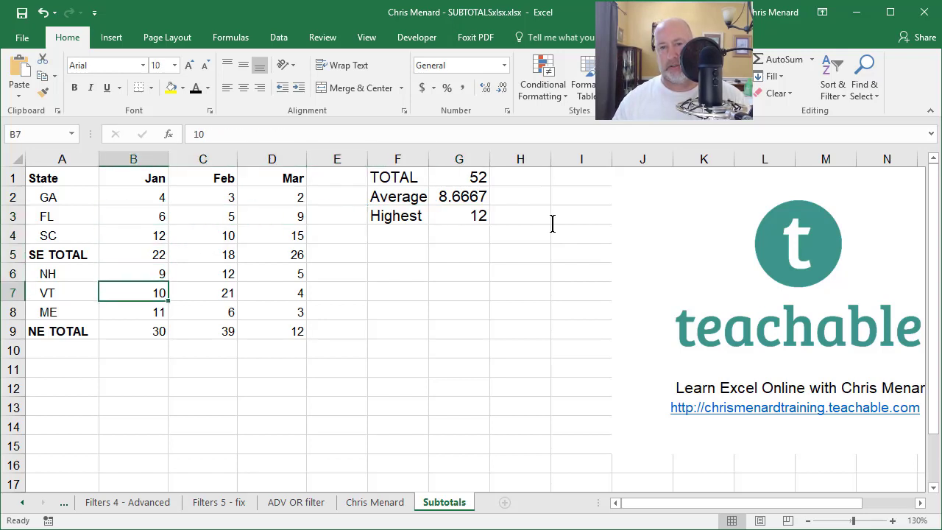
pyautogui.write('35')
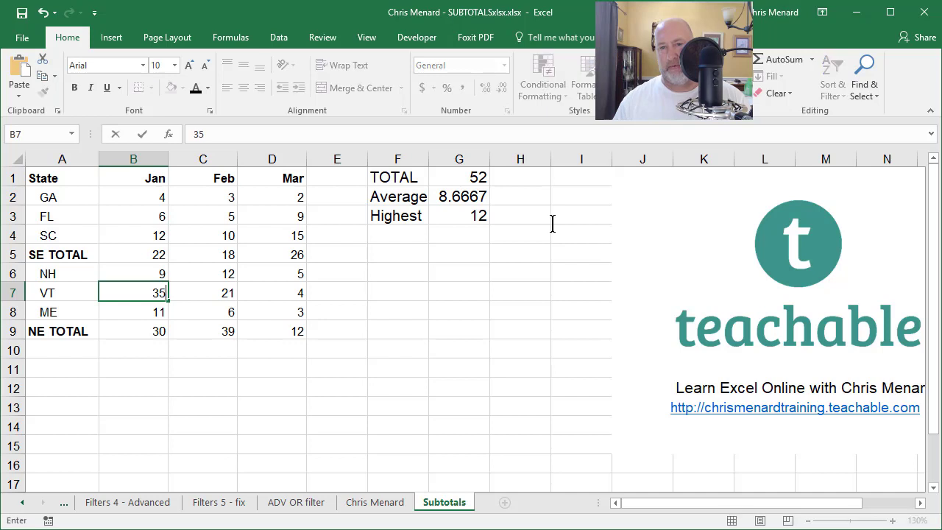
pyautogui.press('Return')
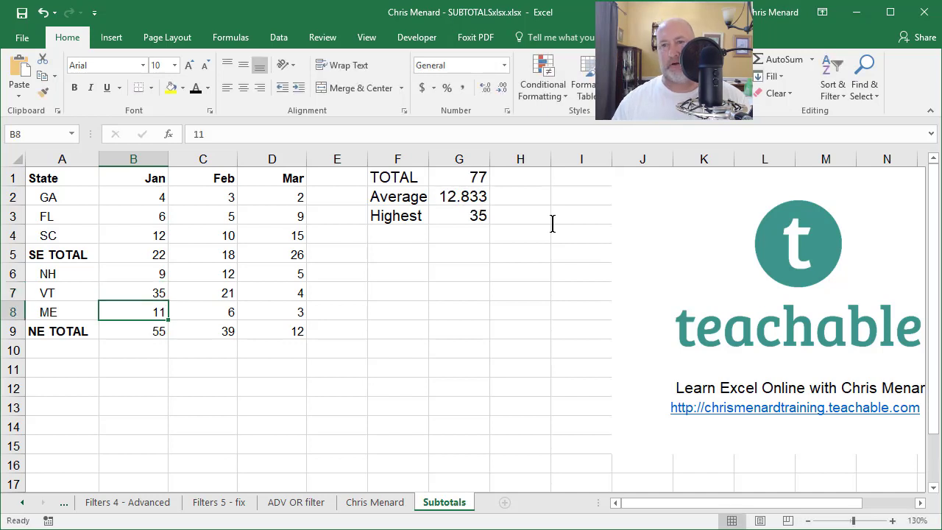
# - Review the updated TOTAL, Average and Highest cells: 77, 12.833 and 35
pyautogui.click(471, 178)
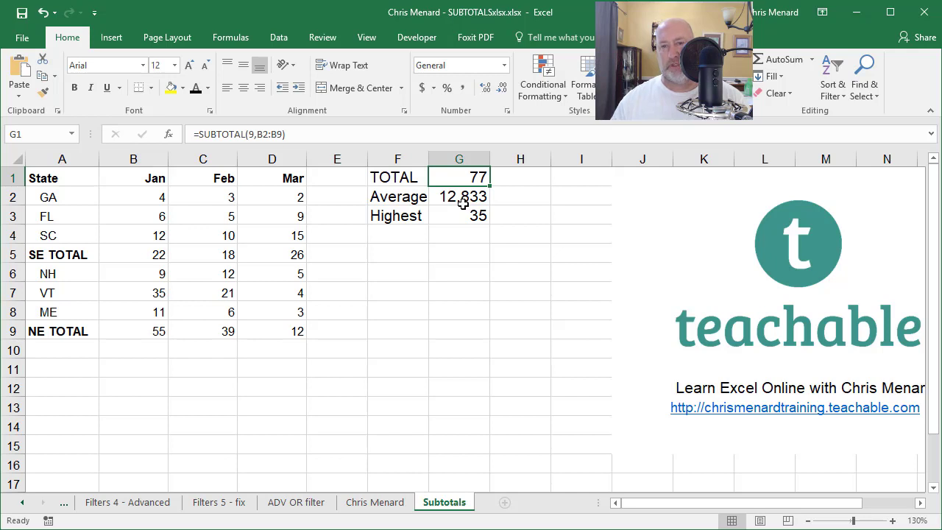
pyautogui.click(462, 199)
pyautogui.click(461, 215)
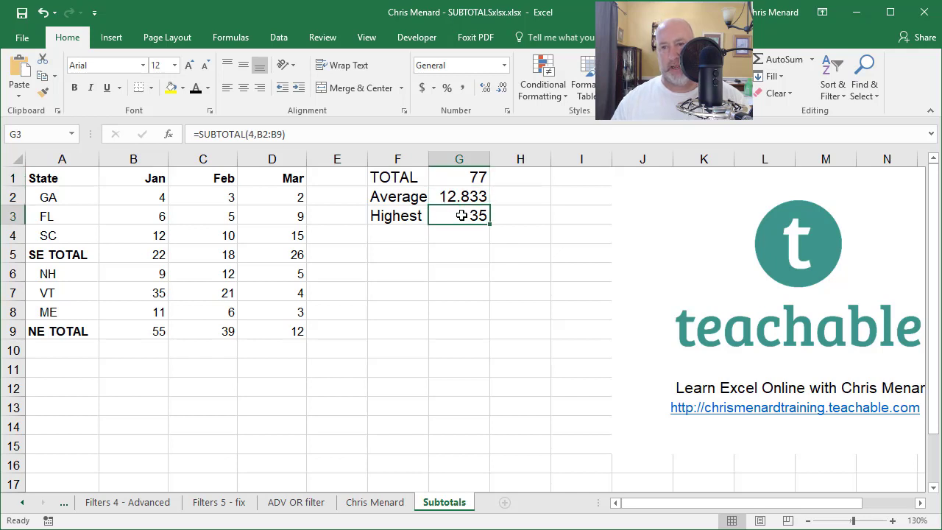
pyautogui.moveTo(460, 179); pyautogui.dragTo(488, 224)
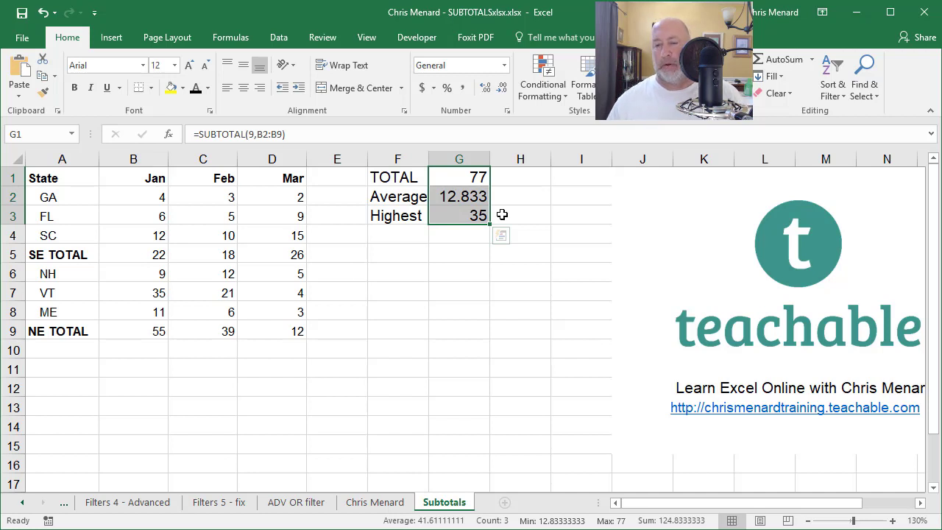
# - Add a new sheet and fill B1:B15 with 1
pyautogui.click(505, 502)
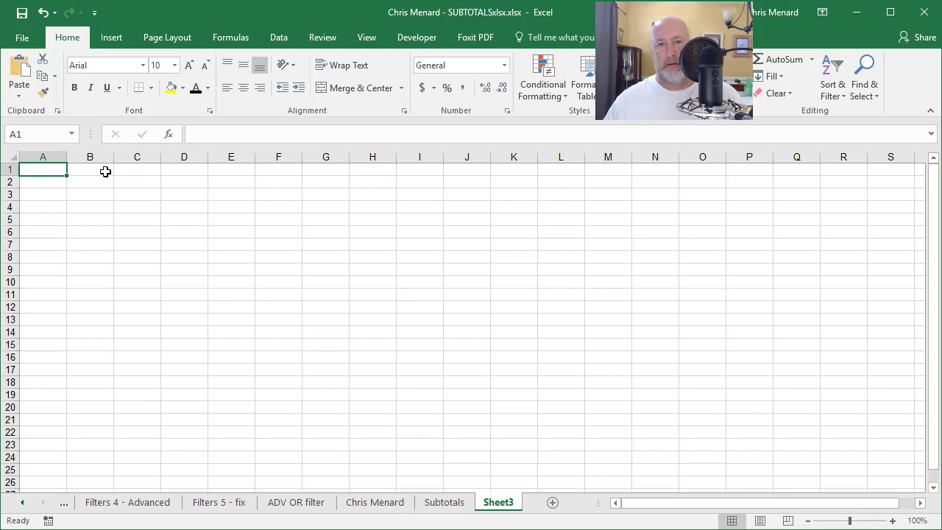
pyautogui.moveTo(98, 172); pyautogui.dragTo(93, 343)
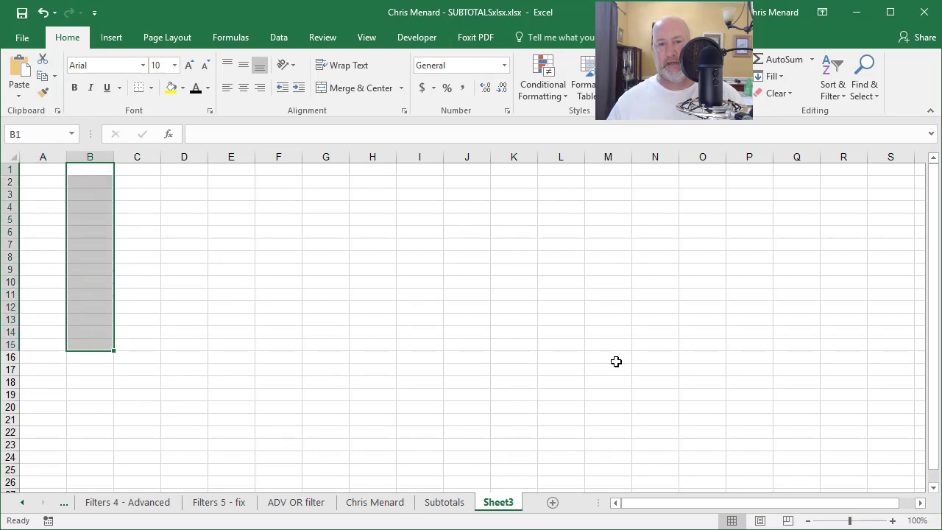
pyautogui.write('1')
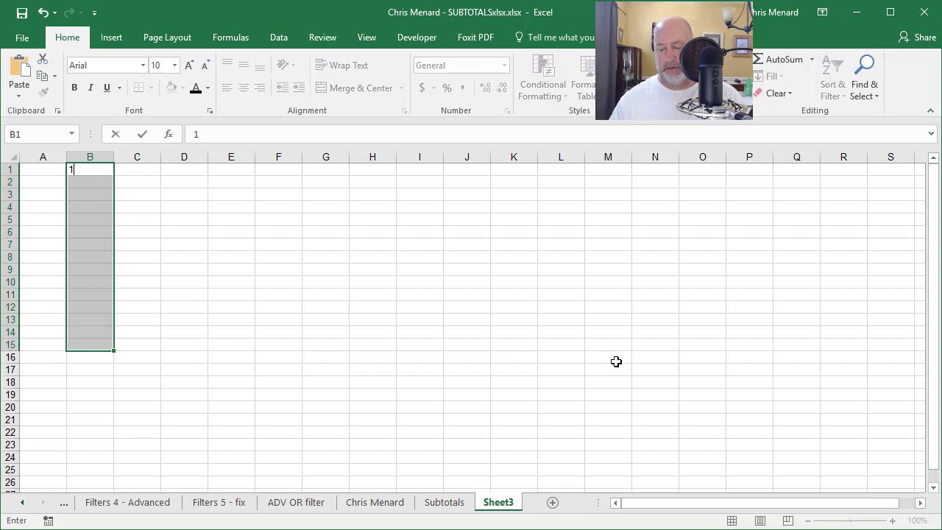
pyautogui.hotkey('ctrl', 'Return')
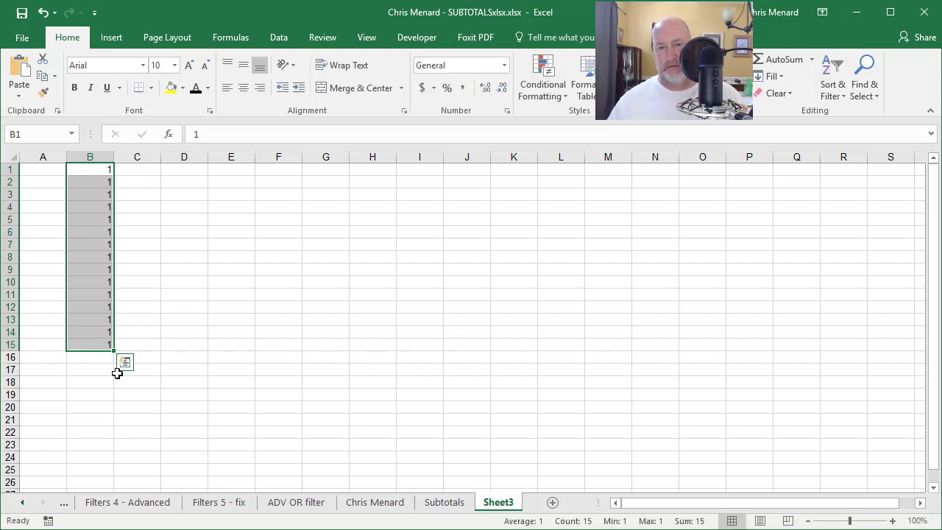
# - Enter =SUBTOTAL(109,B1:B15) in B18, totalling 15
pyautogui.click(97, 377)
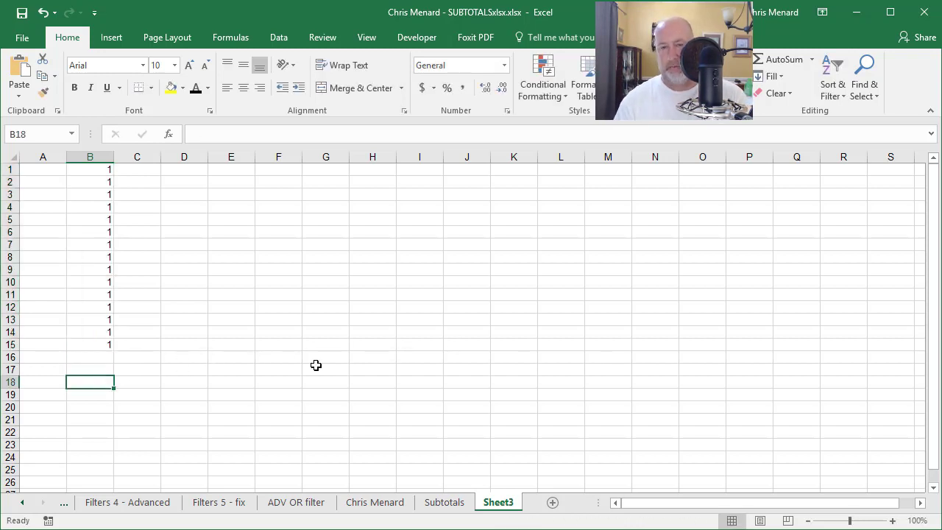
pyautogui.write('=subtota')
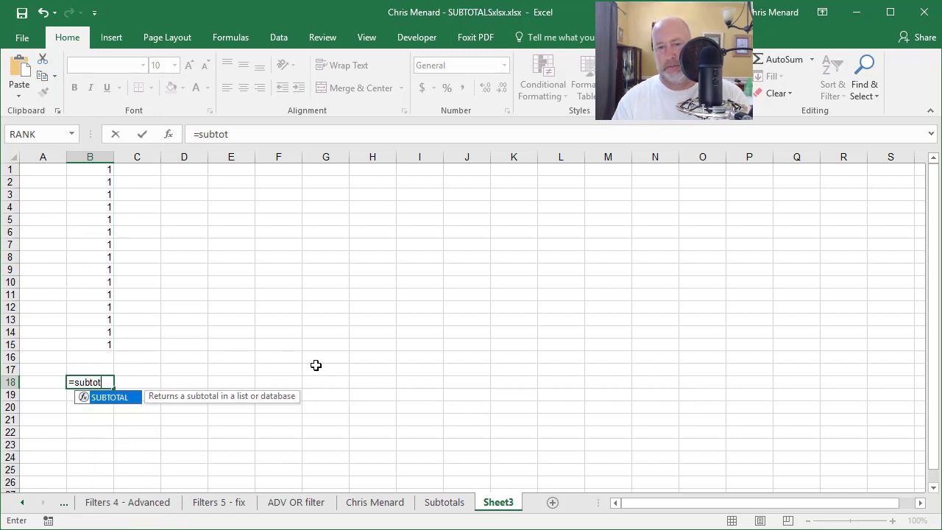
pyautogui.press('Tab')
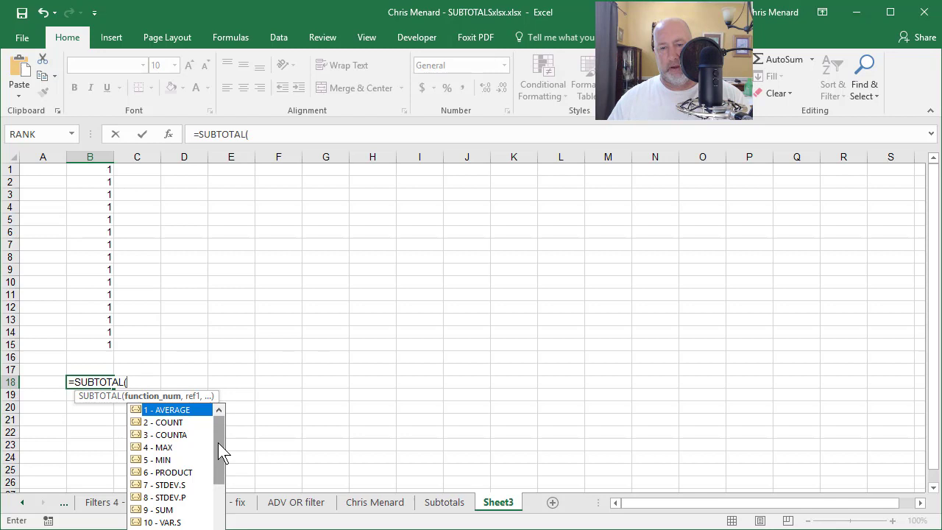
pyautogui.moveTo(220, 450); pyautogui.dragTo(219, 517)
pyautogui.scroll(-1, 219, 517)
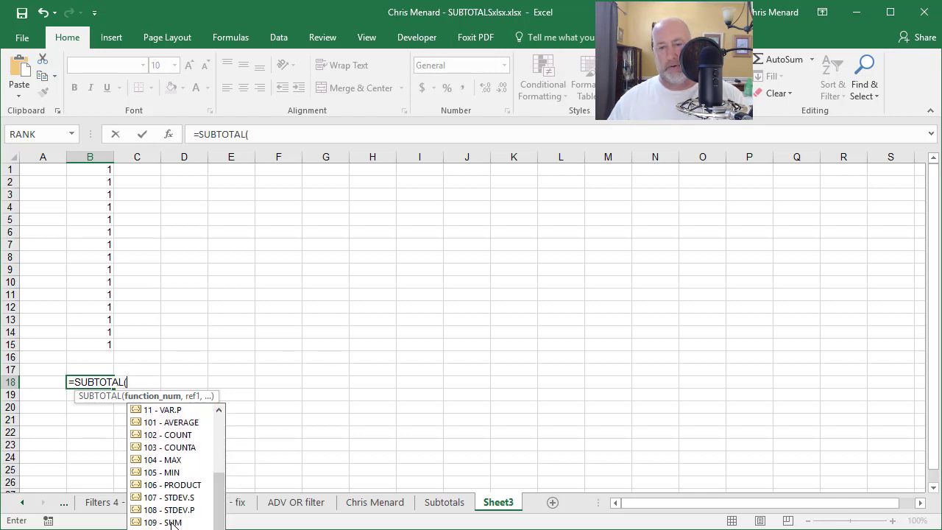
pyautogui.write('109')
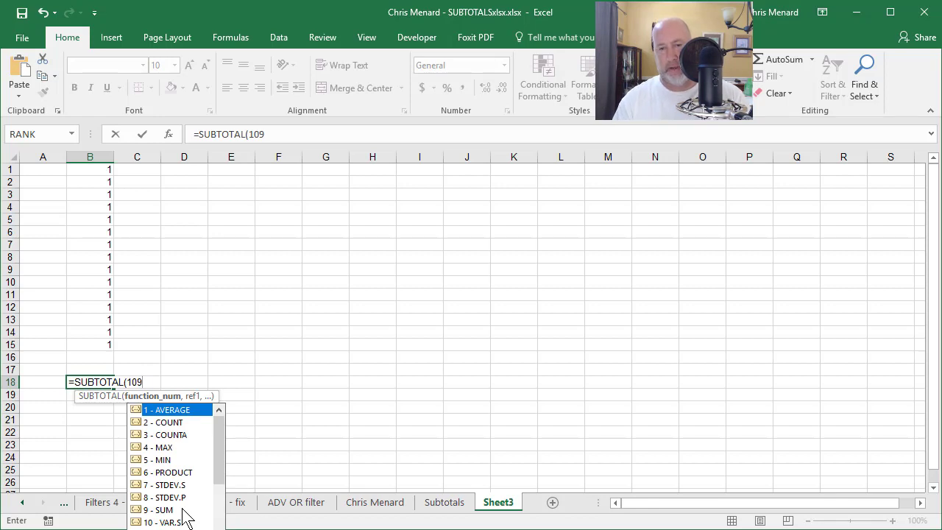
pyautogui.write(',')
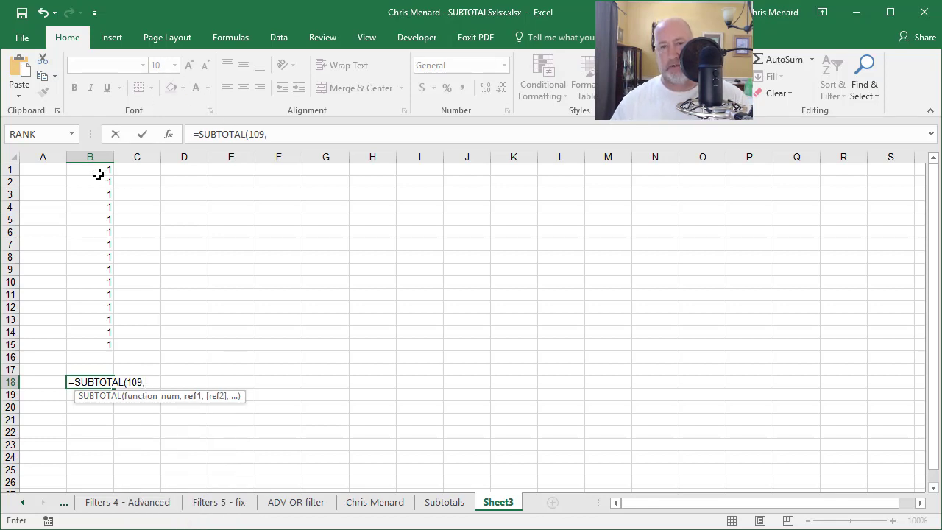
pyautogui.moveTo(98, 173); pyautogui.dragTo(85, 343)
pyautogui.press('Return')
pyautogui.press('Up')
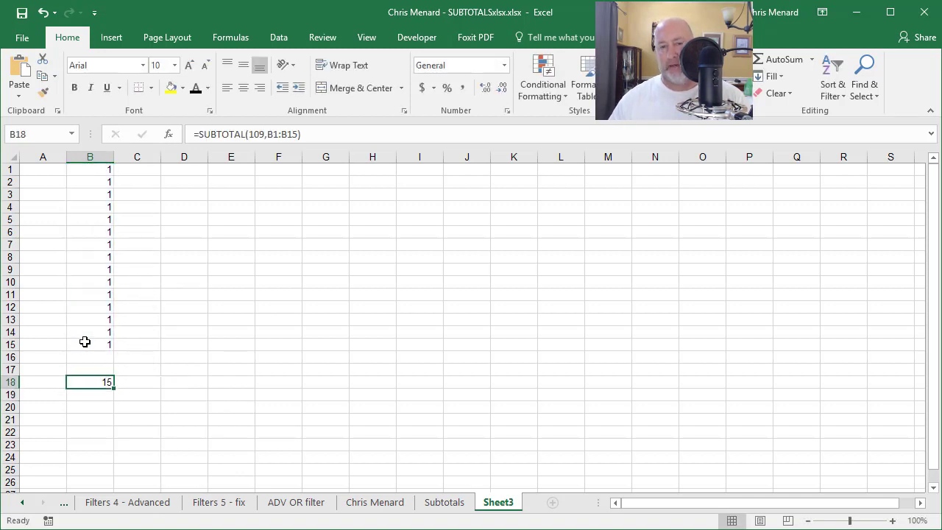
pyautogui.click(79, 319)
pyautogui.click(85, 382)
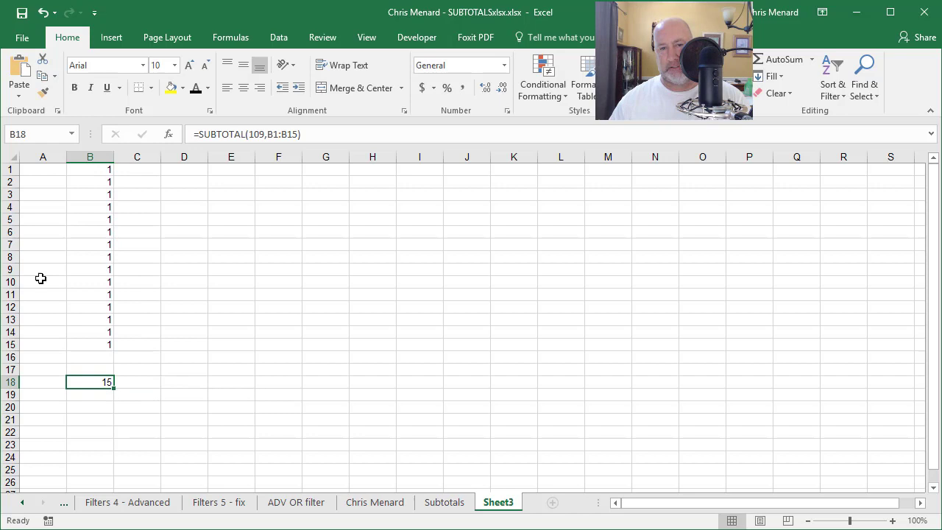
# - Hide row 8, dropping the B18 total to 14
pyautogui.click(10, 257)
pyautogui.rightClick(11, 257)
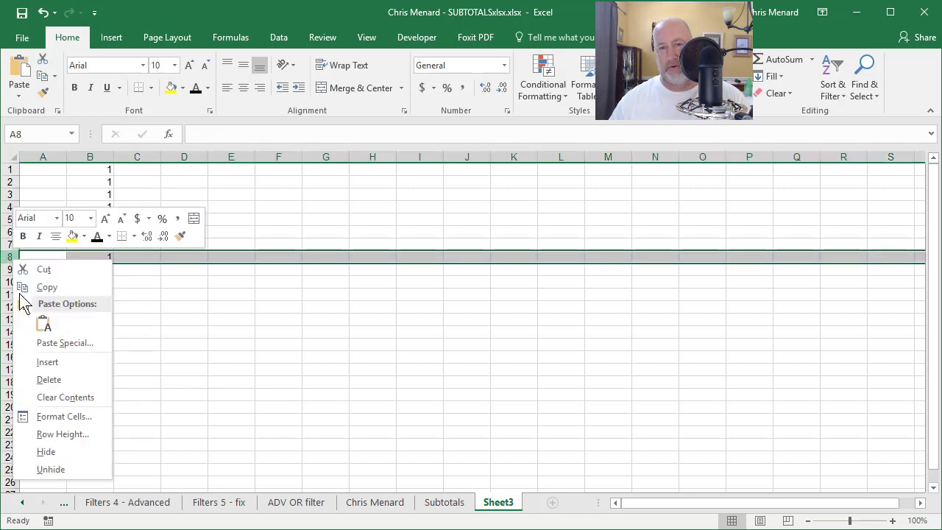
pyautogui.click(55, 451)
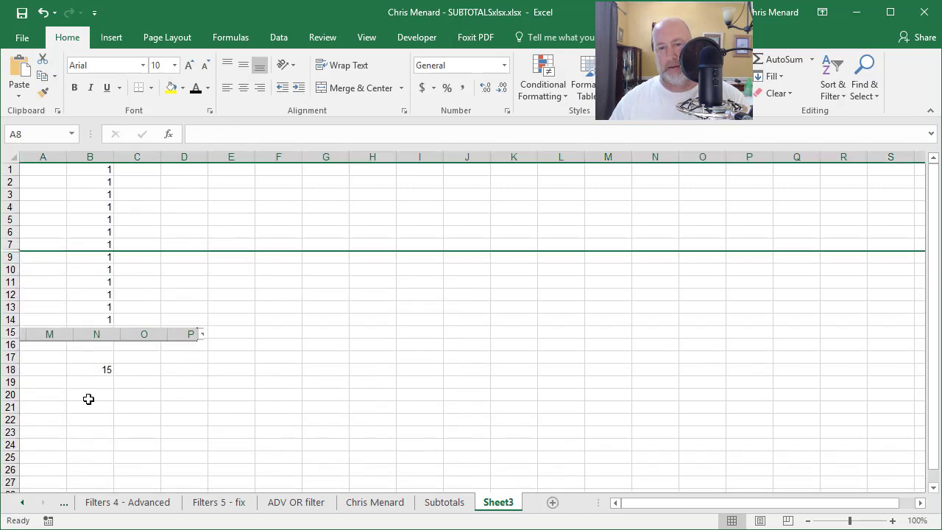
pyautogui.click(107, 375)
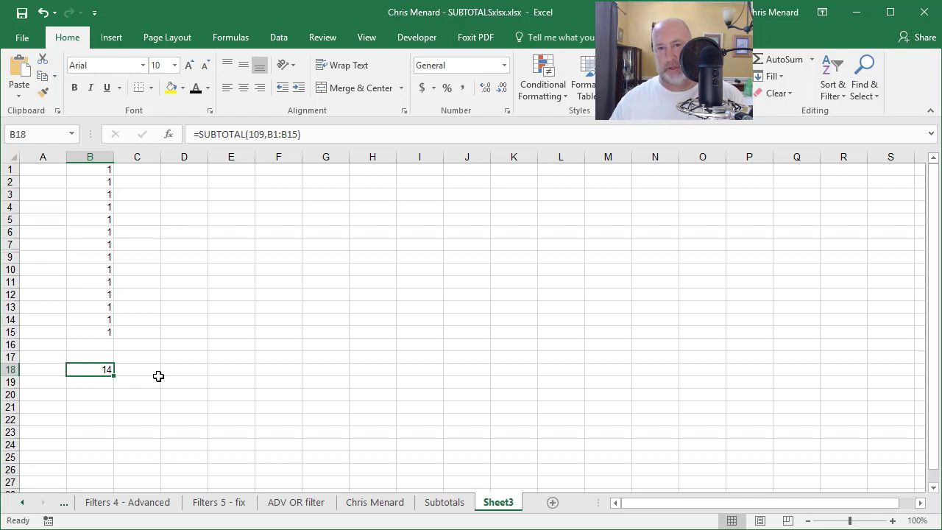
# - Change the B18 formula to =SUBTOTAL(9,B1:B15) so hidden rows are counted
pyautogui.click(250, 134)
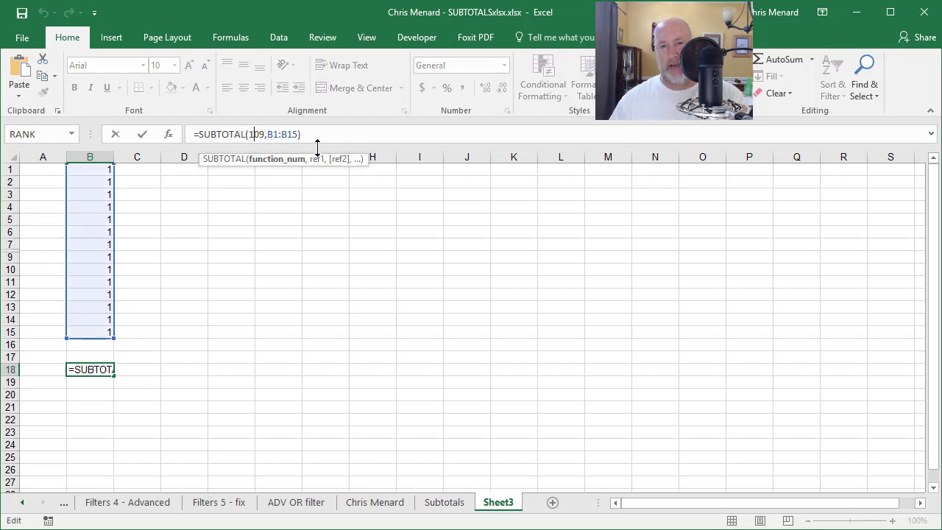
pyautogui.press('BackSpace')
pyautogui.press('Delete')
pyautogui.write('9')
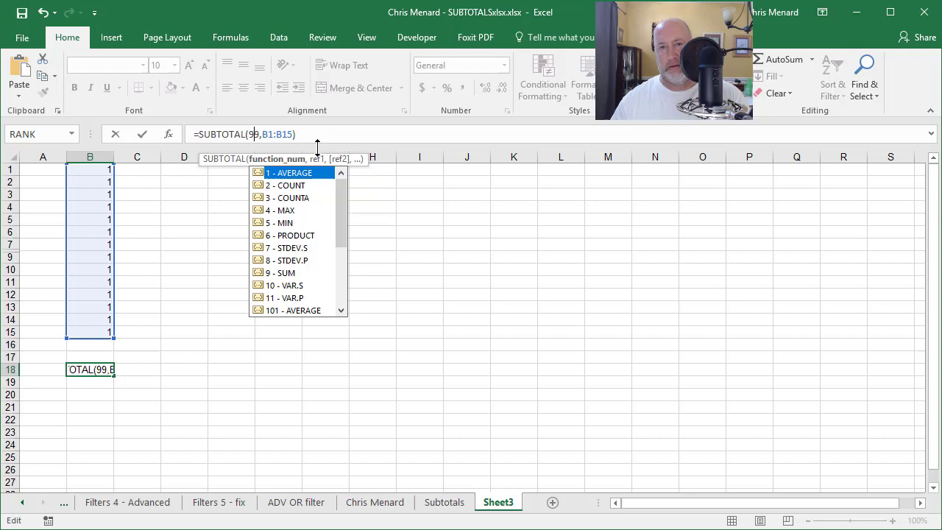
pyautogui.press('BackSpace')
pyautogui.press('Return')
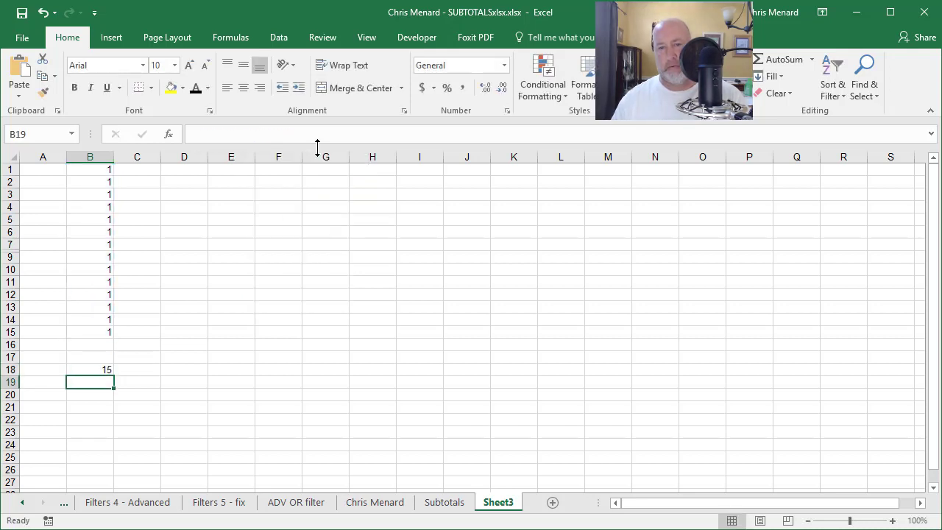
pyautogui.press('Up')
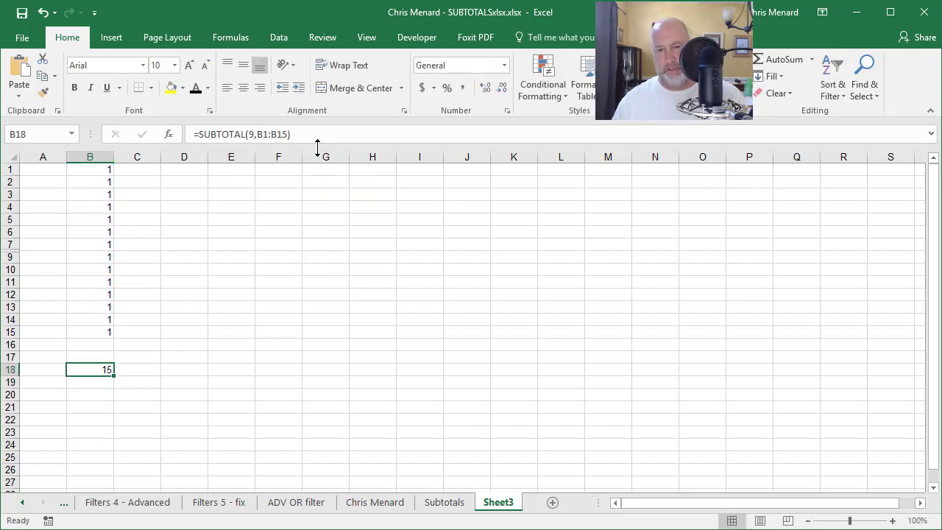
# - Compare the 109 and 9 versions by undo/redo, keep SUBTOTAL 9, and hide row 18
pyautogui.hotkey('ctrl', 'z')
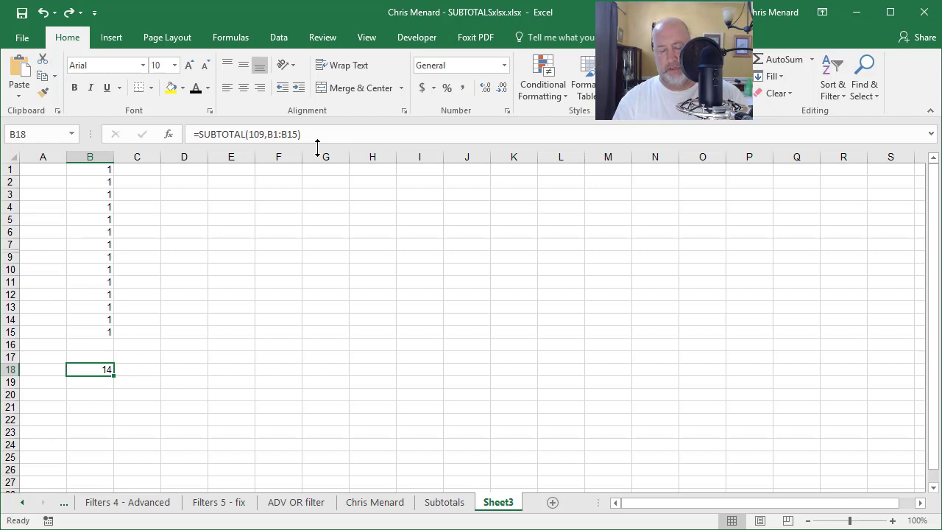
pyautogui.hotkey('ctrl', 'y')
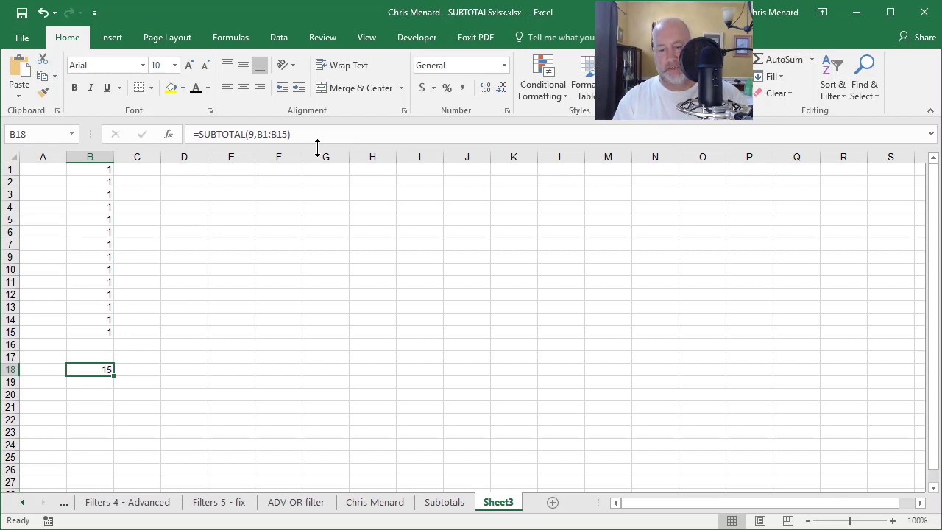
pyautogui.hotkey('ctrl', '9')
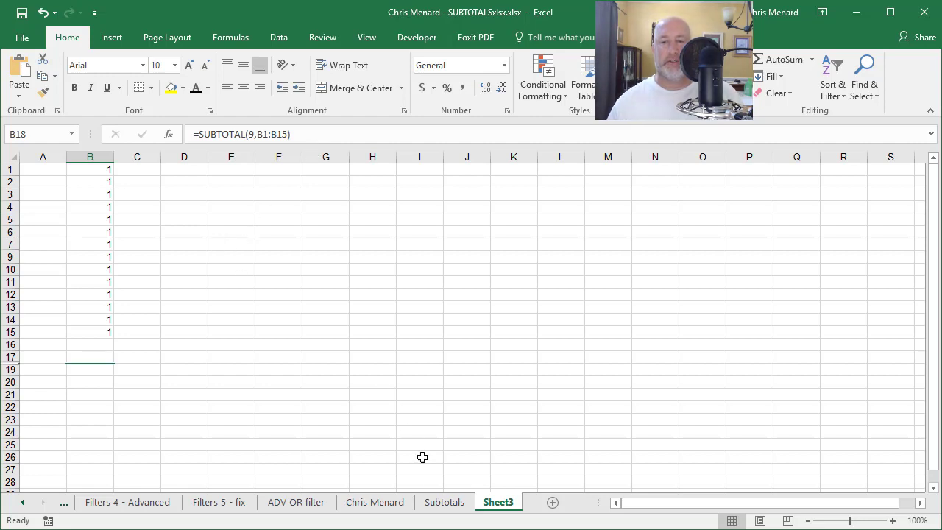
# - Return to the Subtotals sheet showing TOTAL 77, Average 12.833 and Highest 35
pyautogui.click(444, 503)
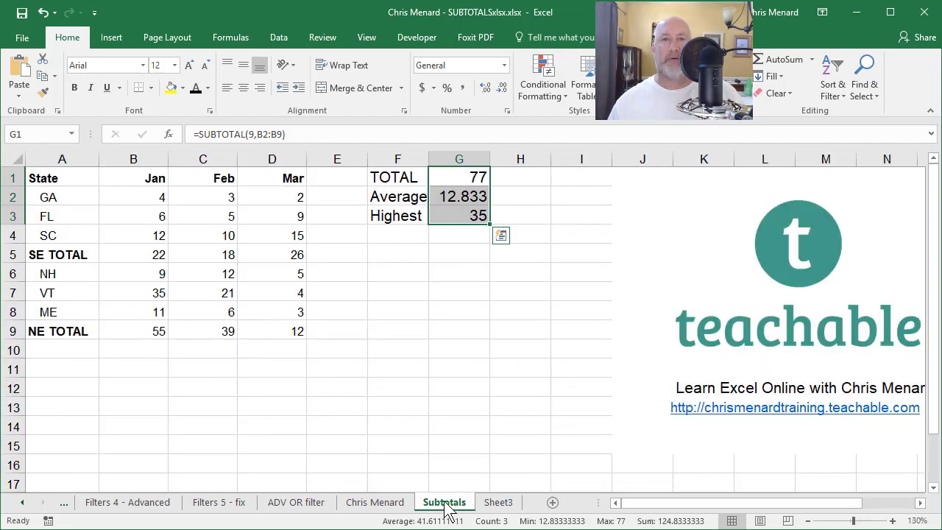
pyautogui.moveTo(695, 504); pyautogui.dragTo(733, 512)
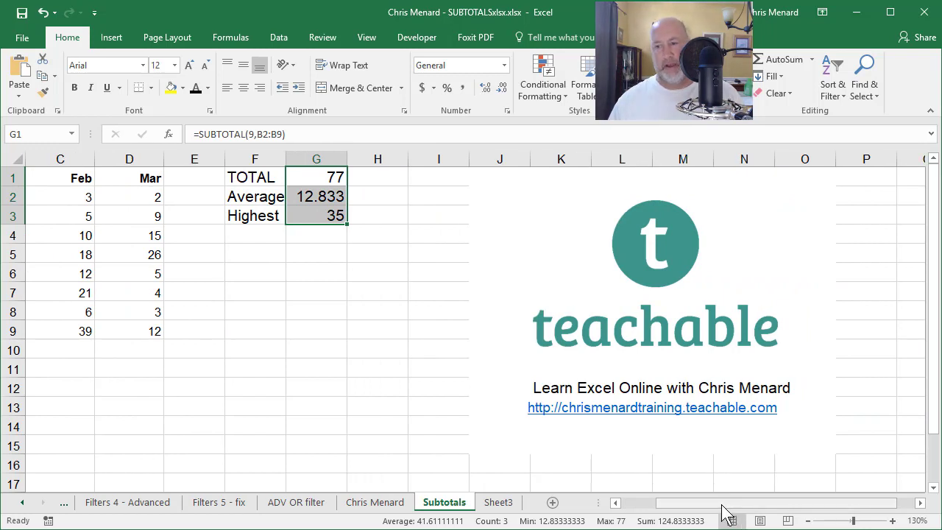